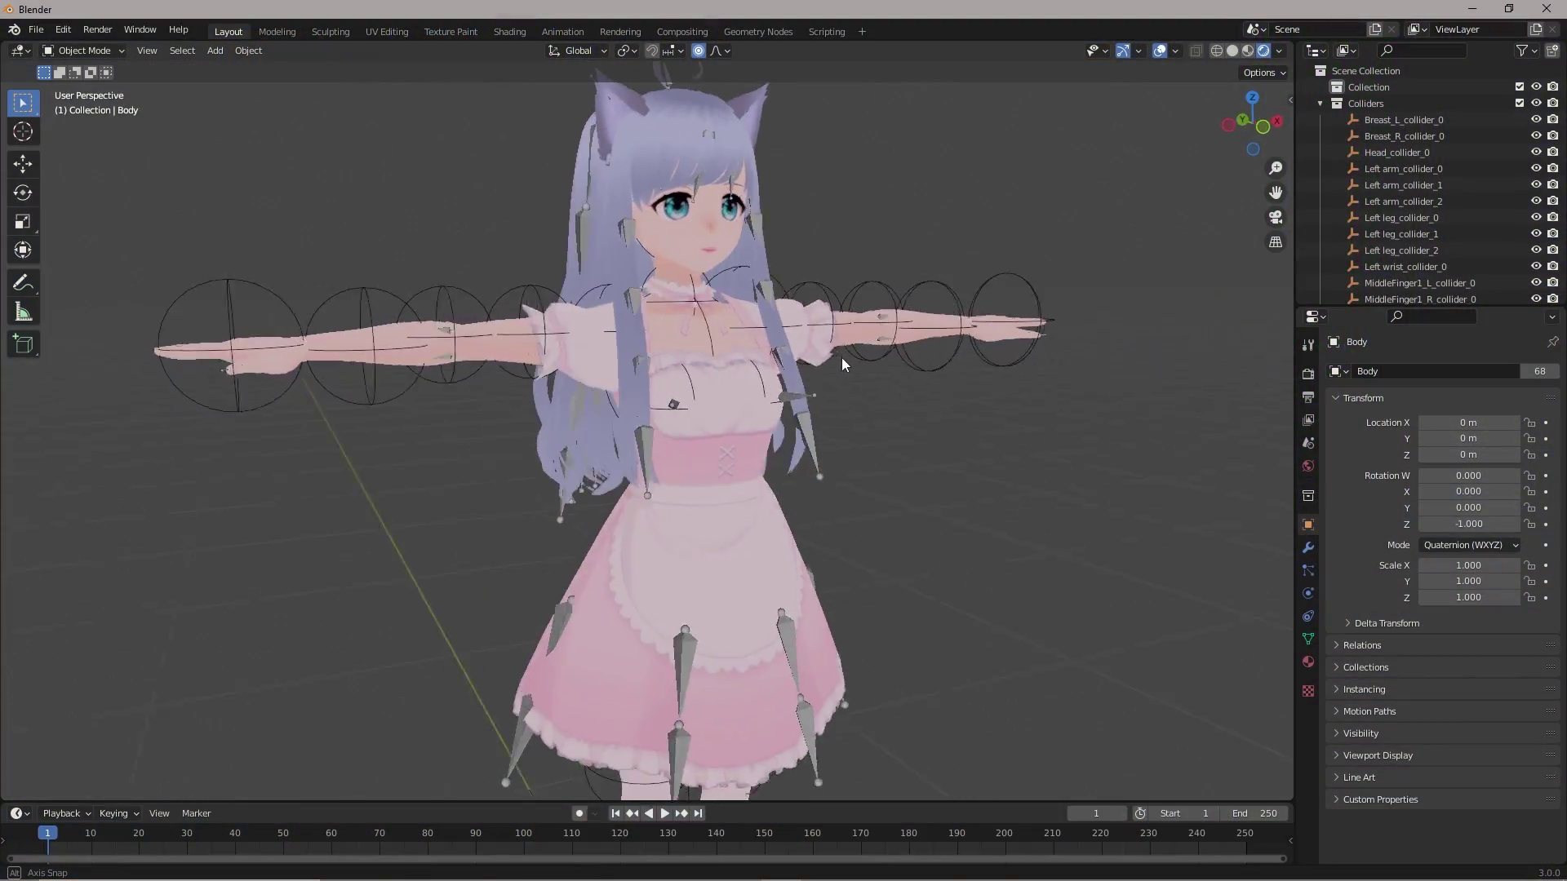
pyautogui.moveTo(840, 357); pyautogui.dragTo(400, 371, button='middle')
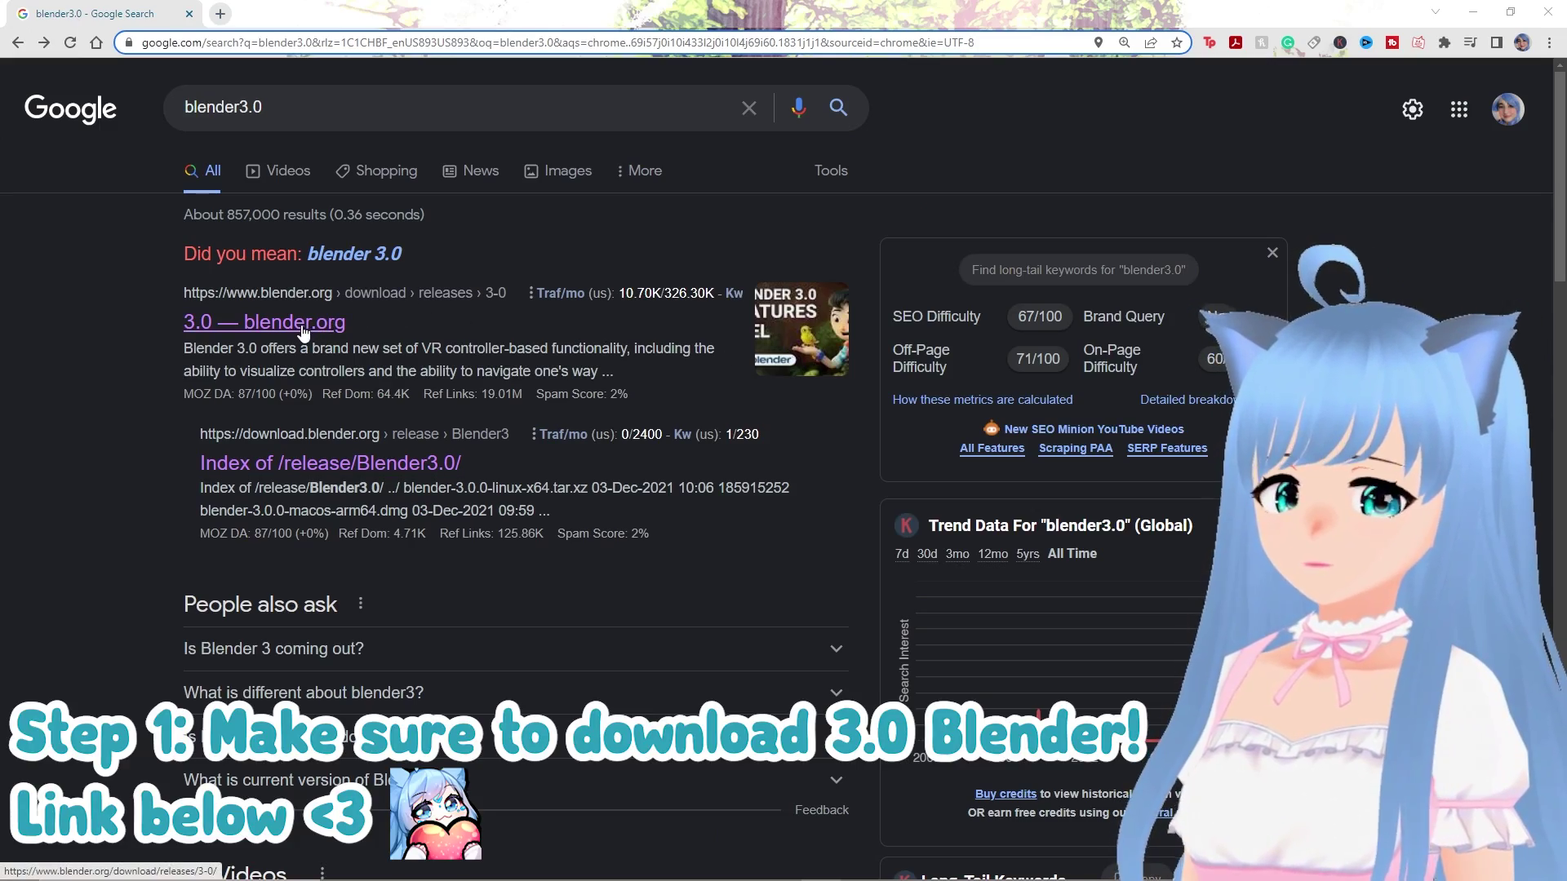
# Step: Go from the Blender 3.0 search result through the download page and Previous Versions to the index of all releases
pyautogui.click(348, 320)
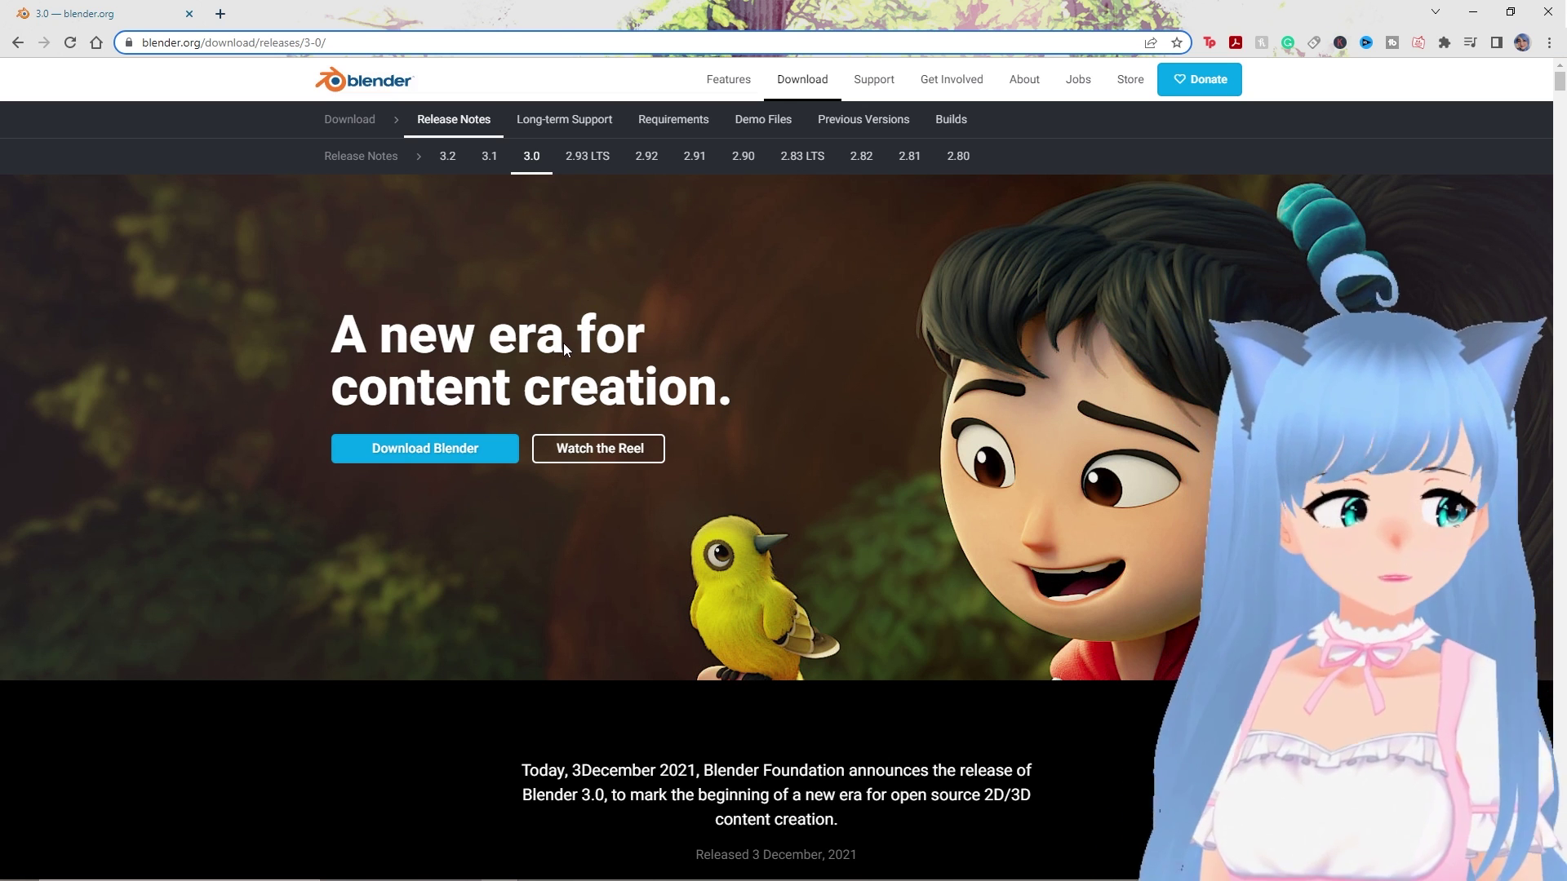
pyautogui.click(463, 454)
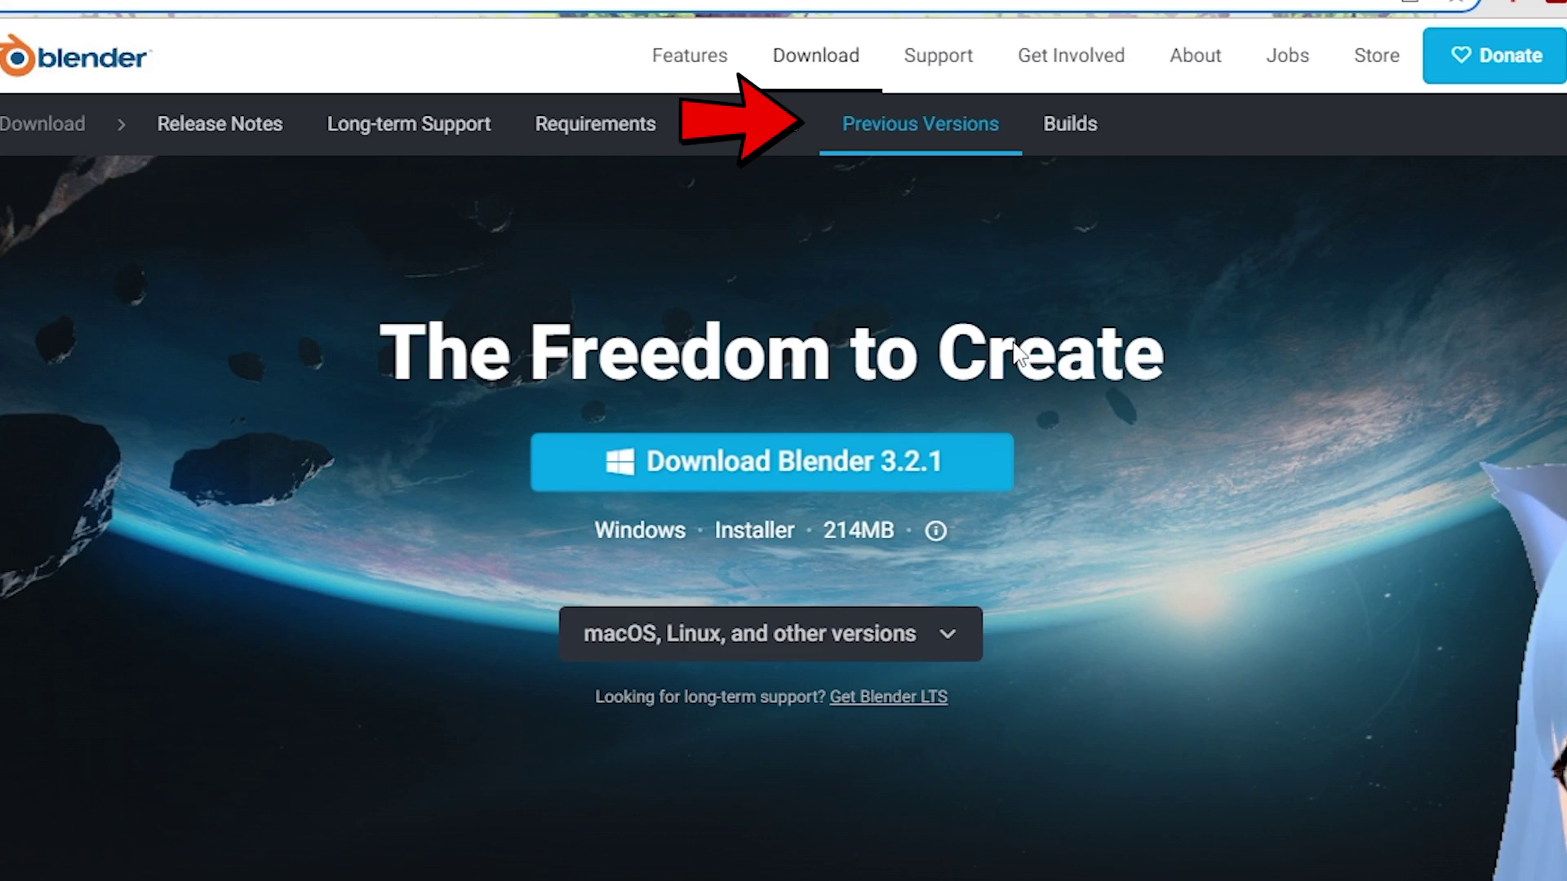
pyautogui.click(868, 130)
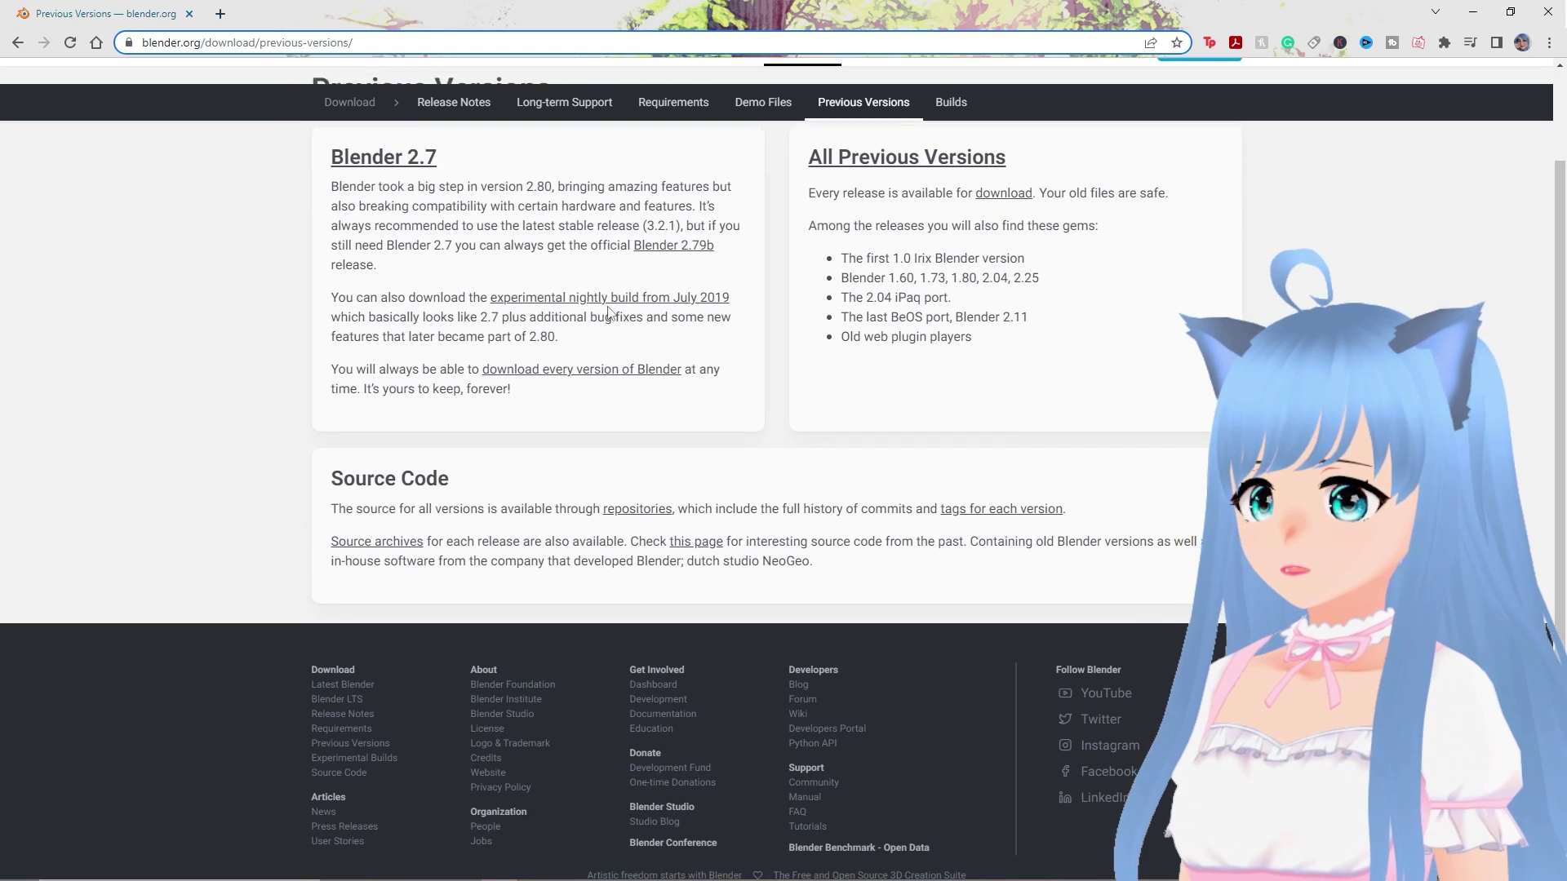
pyautogui.click(1159, 430)
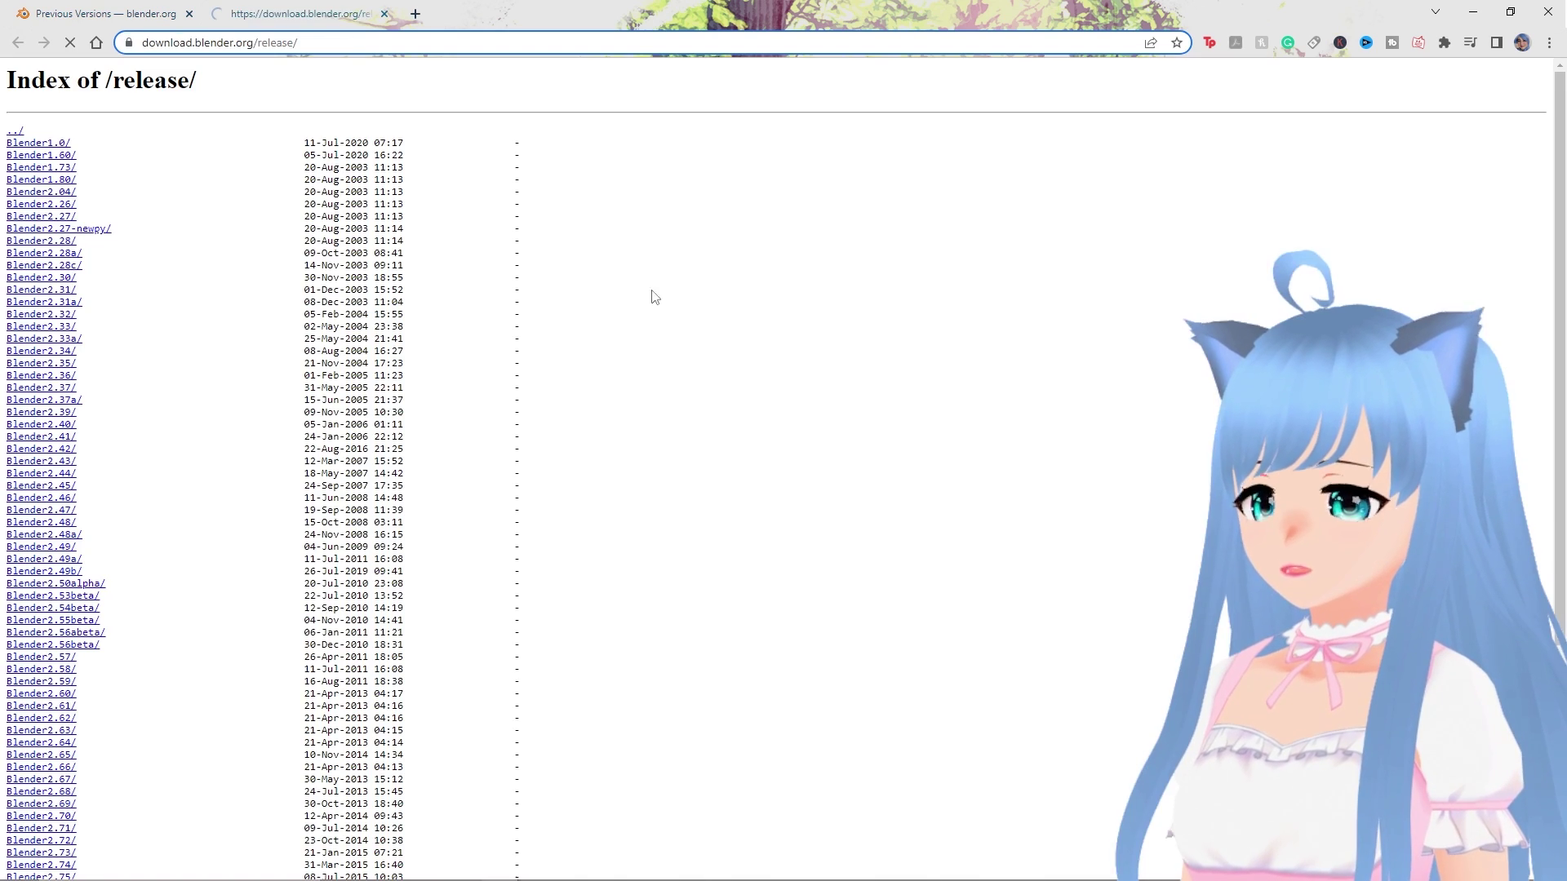
# Step: Download blender-3.0.0-windows-x64.zip from the Blender3.0 release directory and show the download in its folder
pyautogui.scroll(-4, 68, 438)
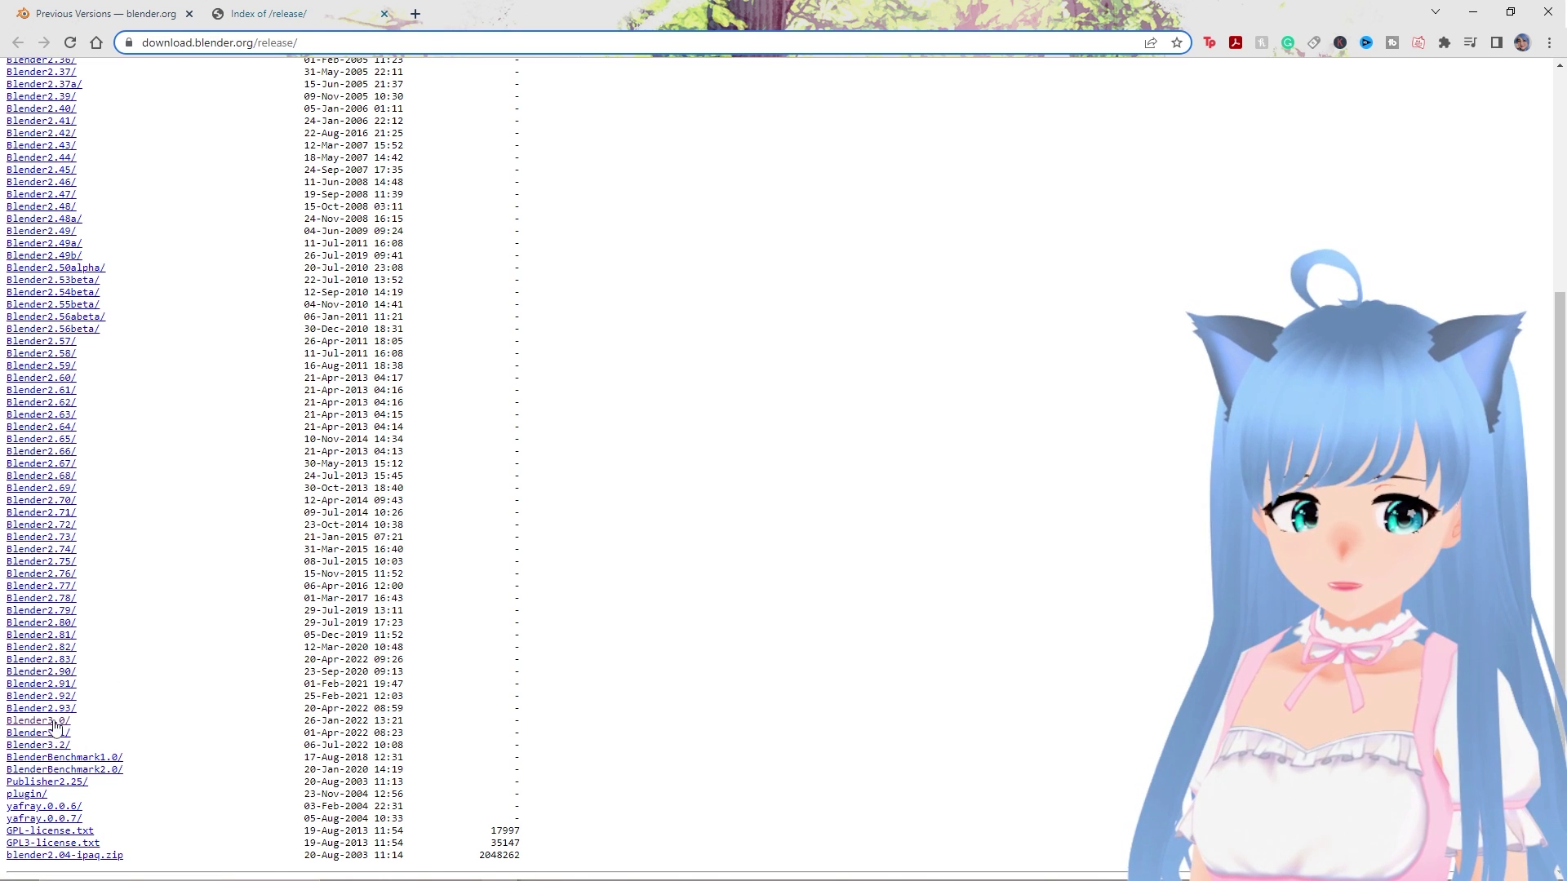
pyautogui.click(53, 721)
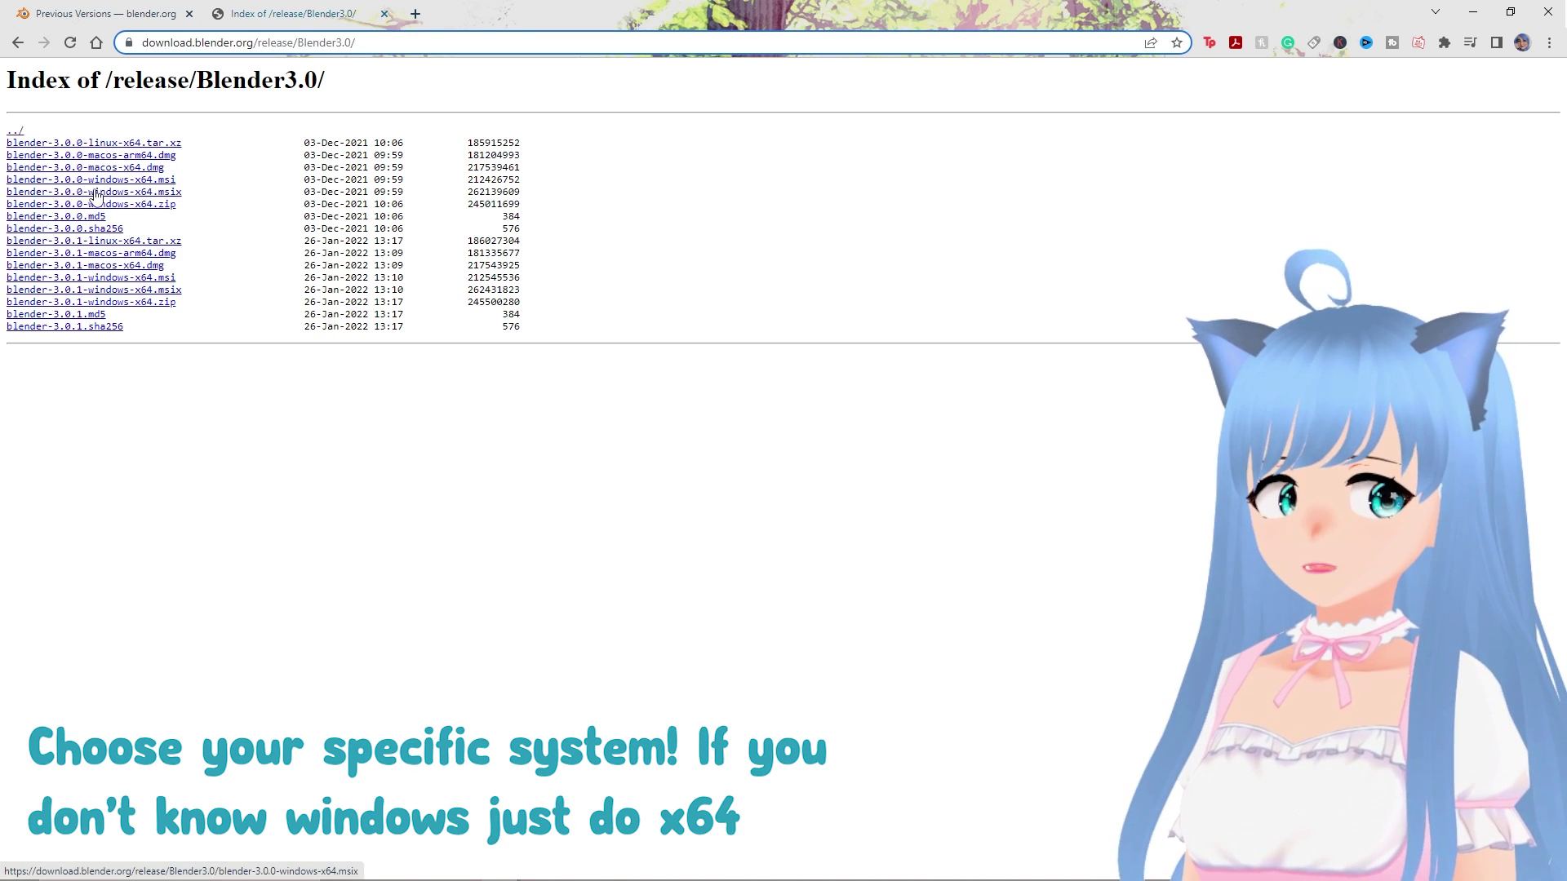
pyautogui.click(163, 208)
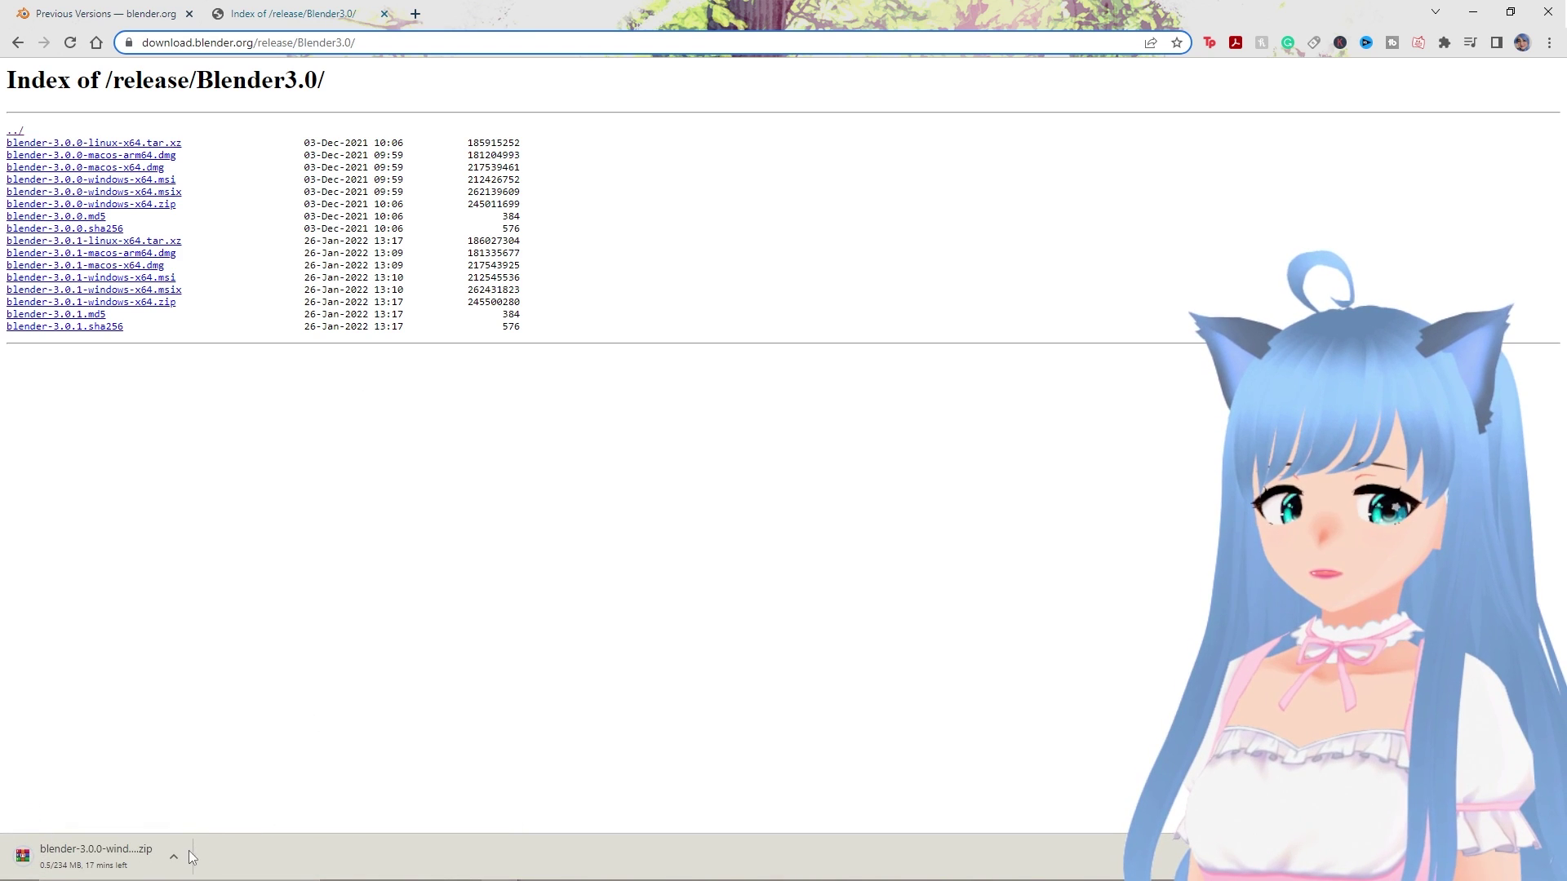
pyautogui.click(188, 850)
pyautogui.click(276, 800)
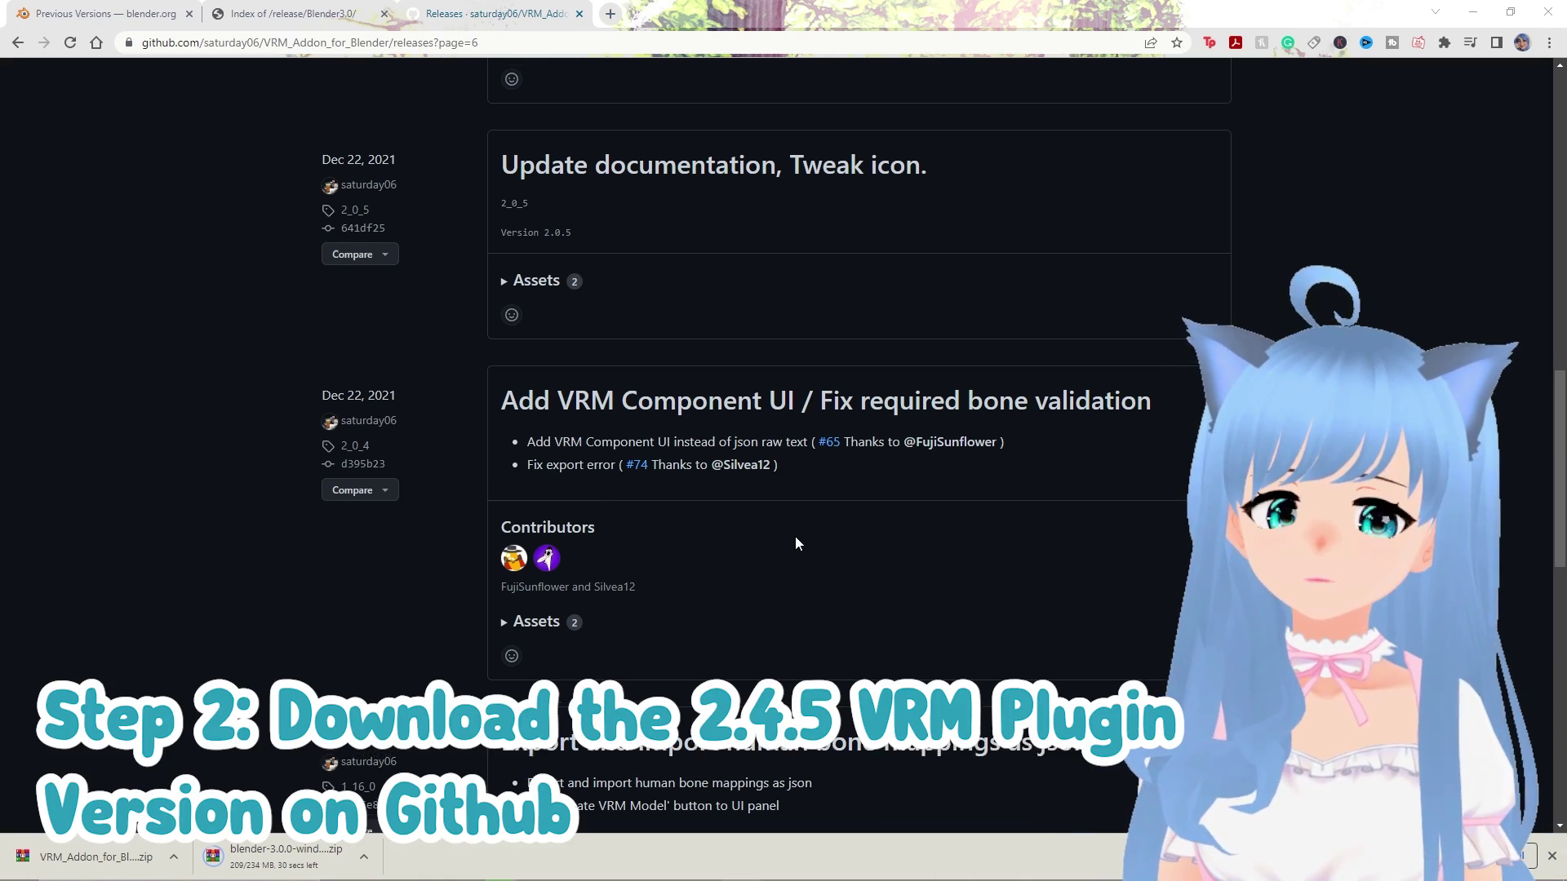
# Step: Download the VRM Add-on for Blender 2.4.5 zip from the GitHub releases and show it in the Downloads folder, leaving it zipped
pyautogui.scroll(15, 794, 537)
pyautogui.scroll(-15, 803, 539)
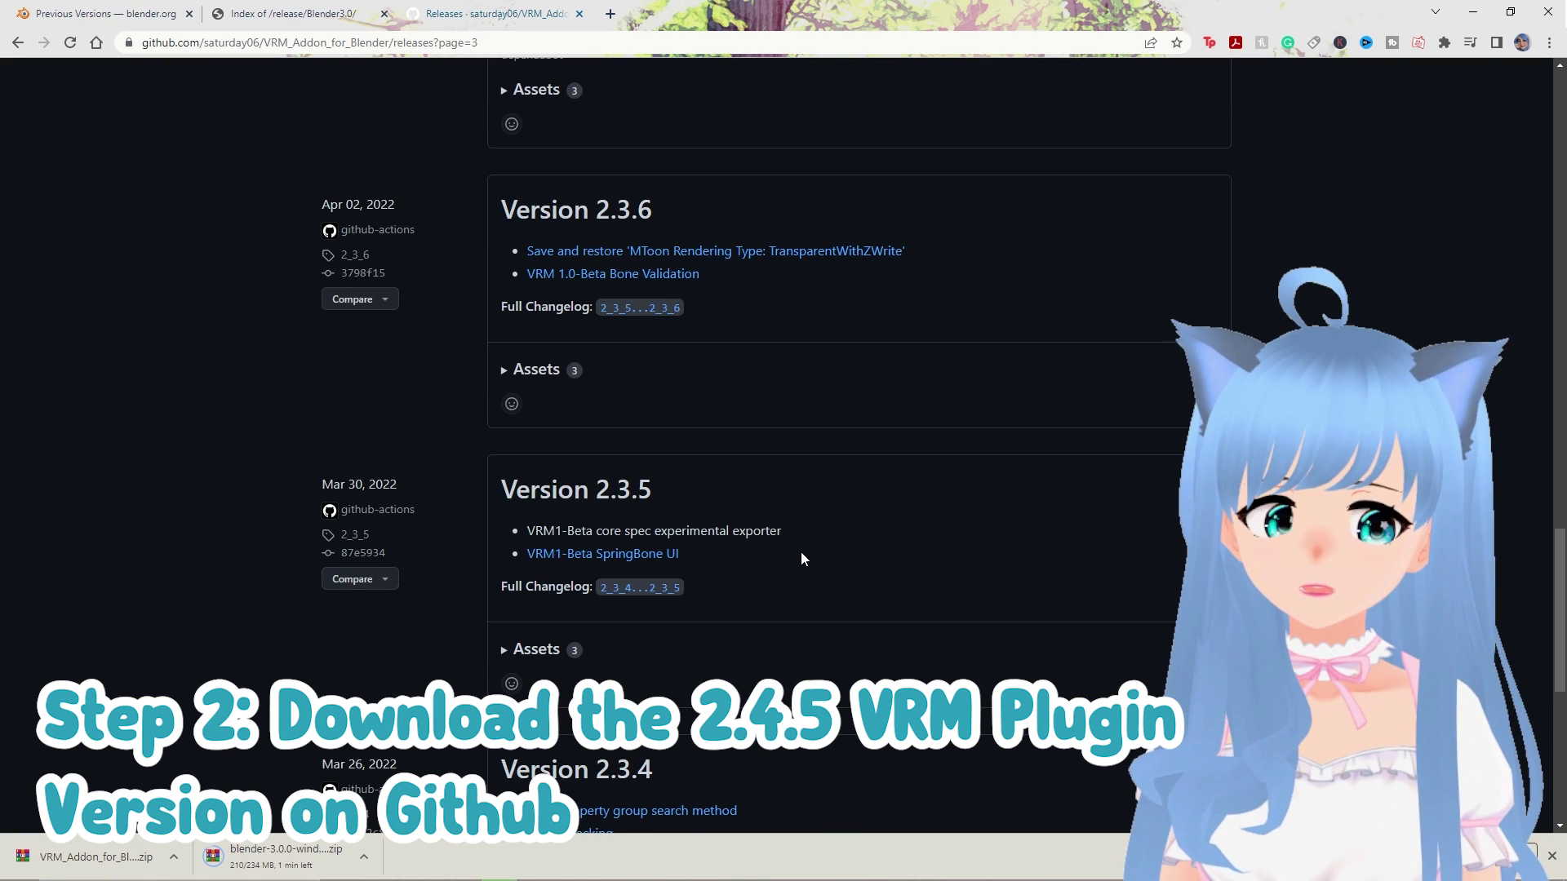
pyautogui.scroll(1, 801, 552)
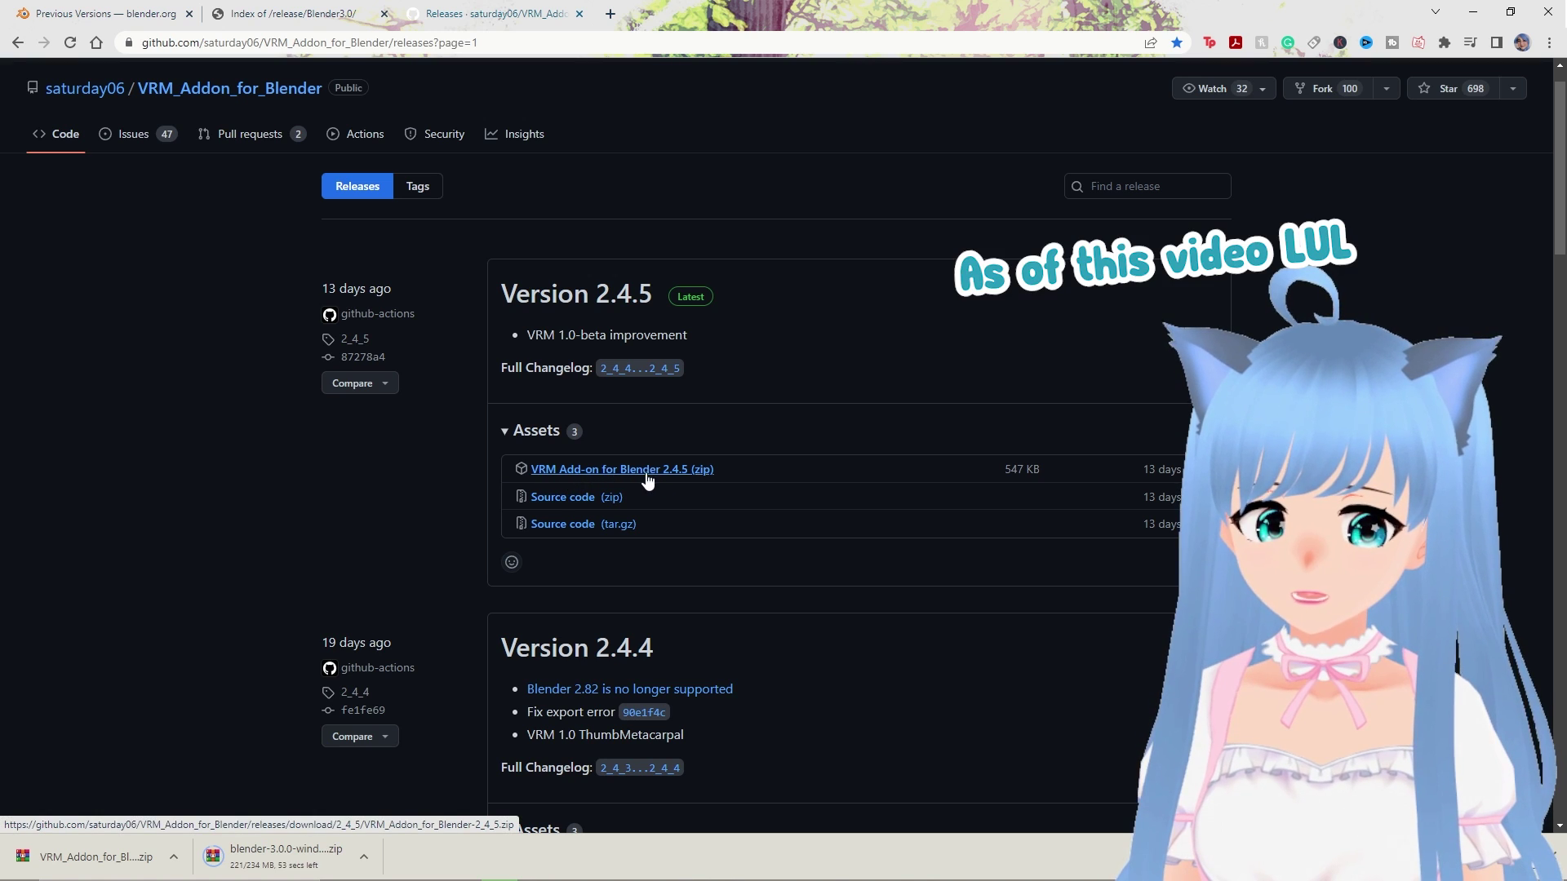
pyautogui.click(647, 480)
pyautogui.click(175, 857)
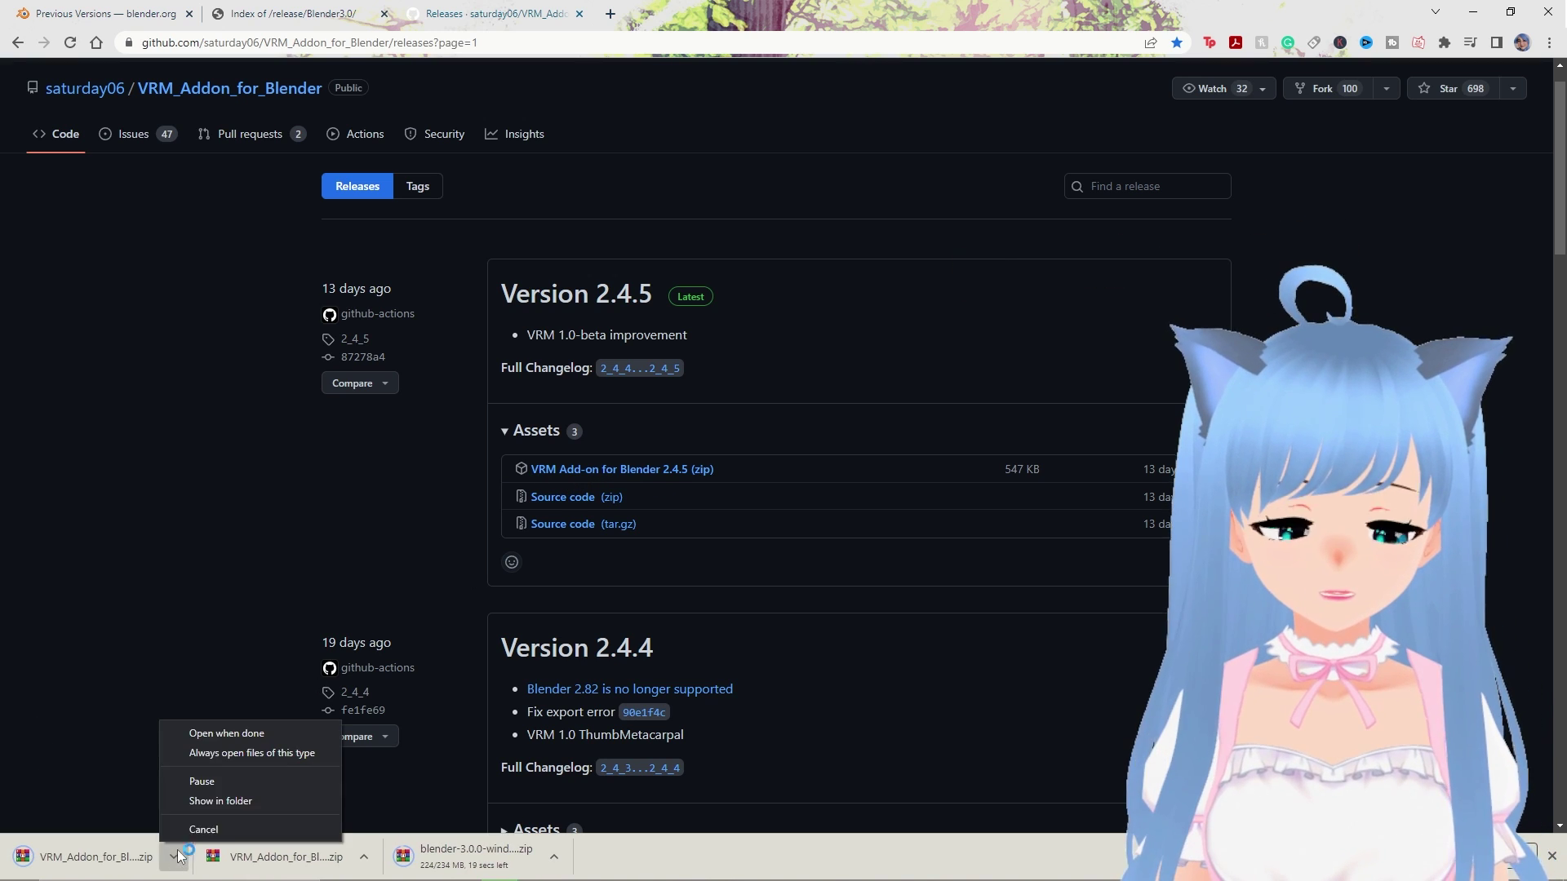
pyautogui.click(214, 800)
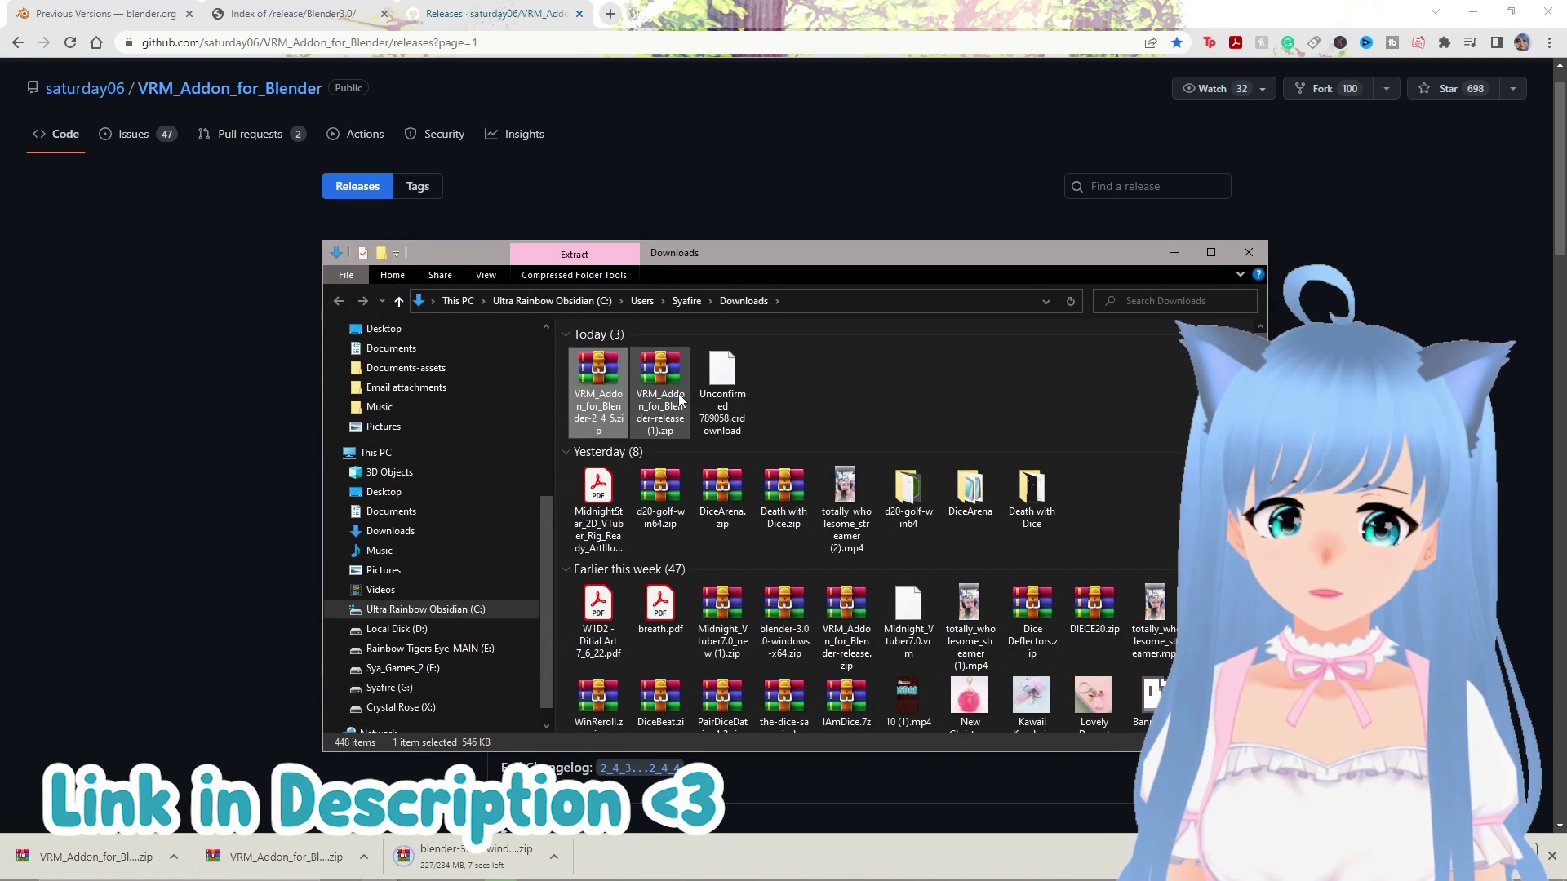
pyautogui.rightClick(596, 376)
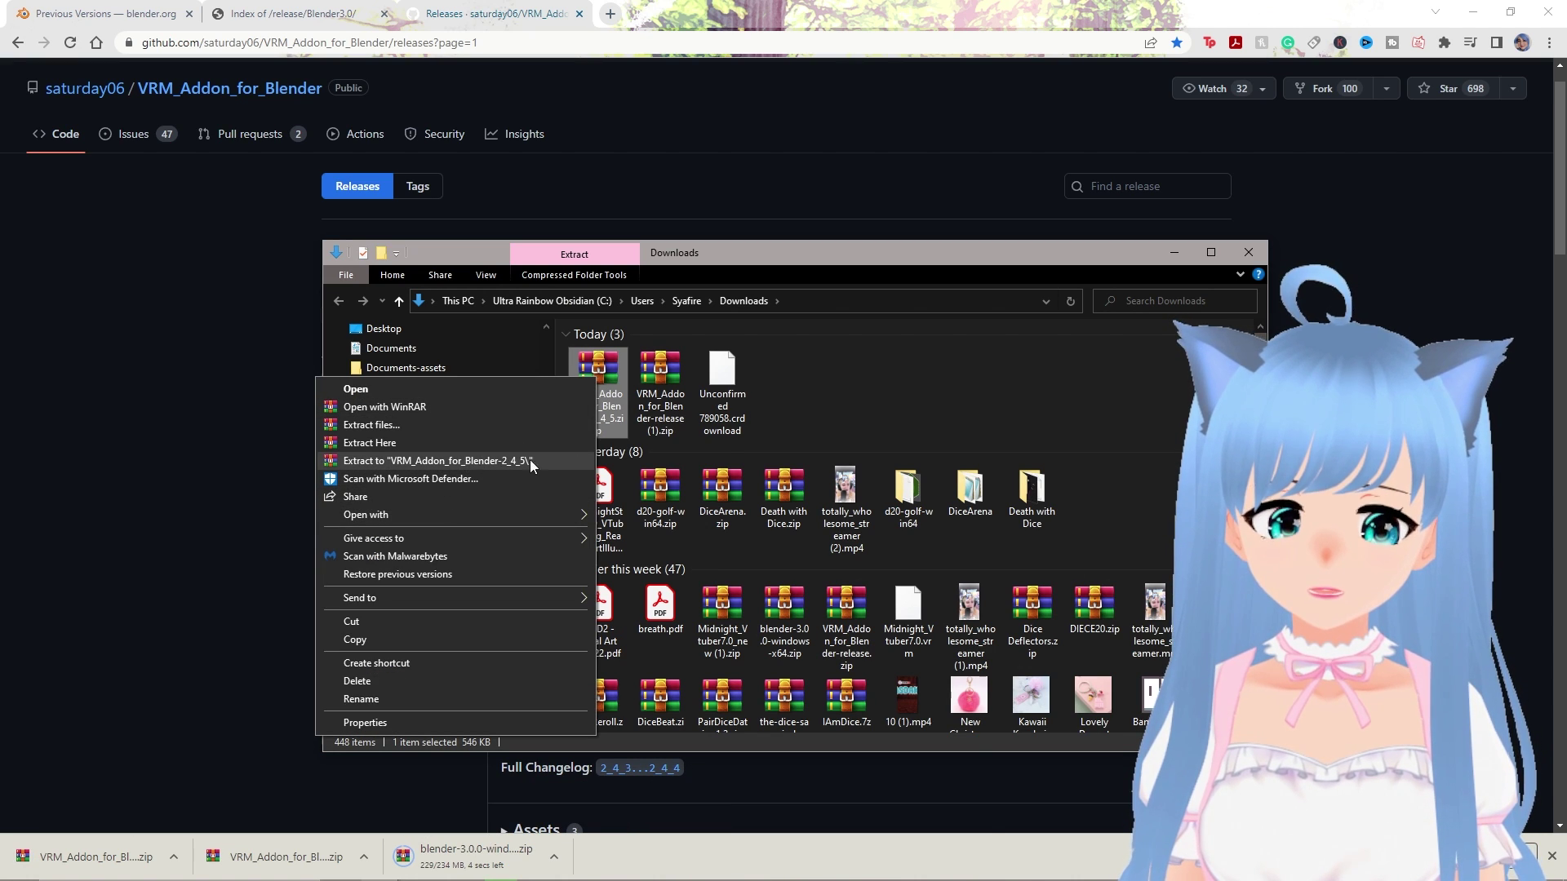
pyautogui.press('Escape')
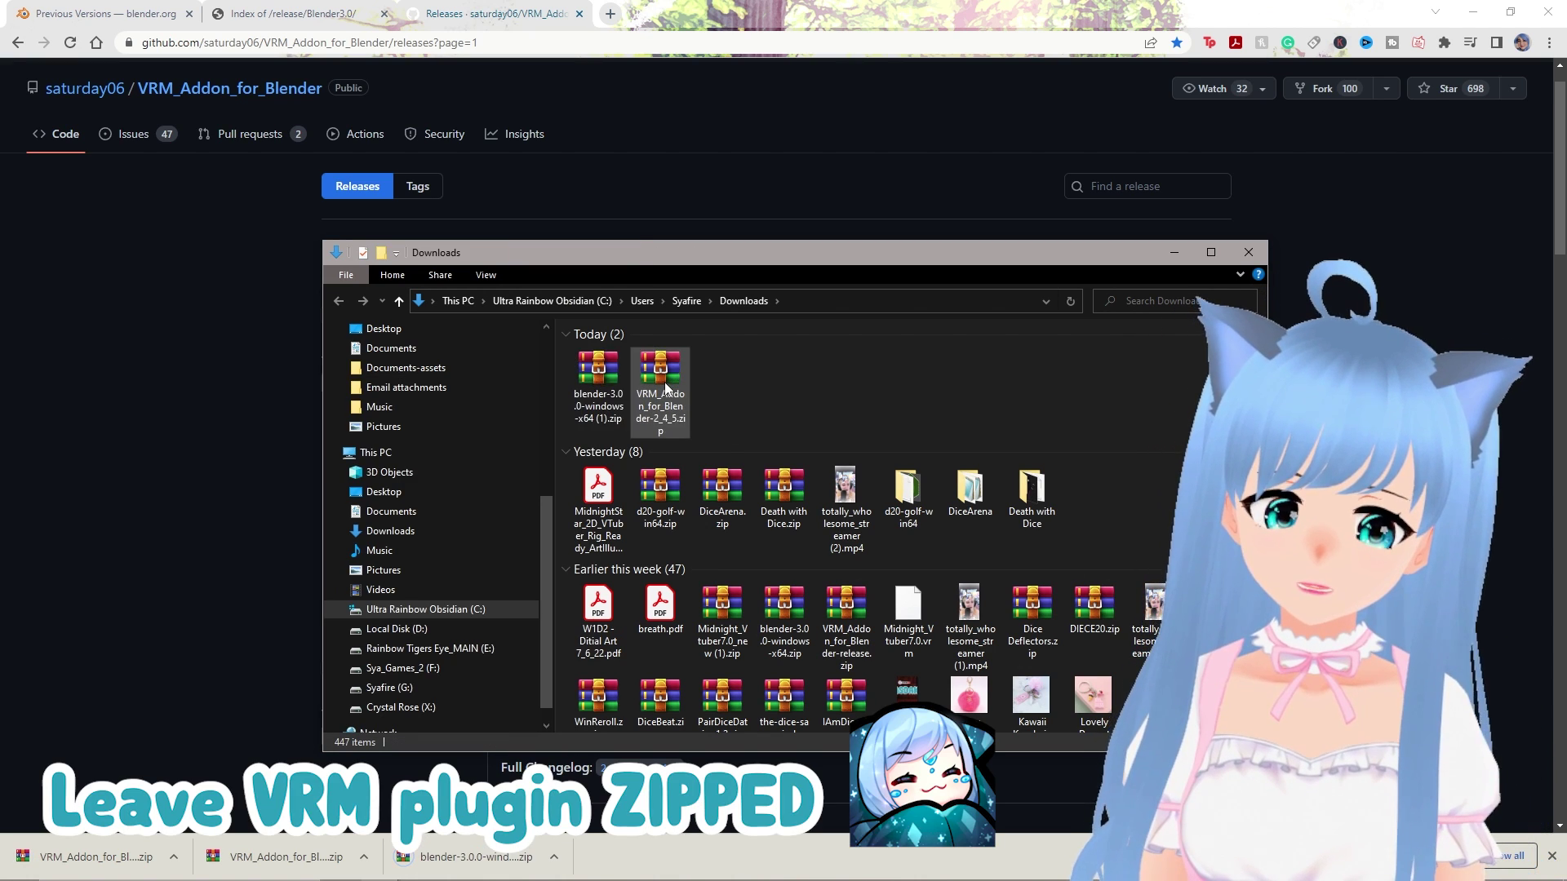
# Step: Extract the newly downloaded Blender 3.0.0 archive into its own folder and open the inner blender-3.0.0-windows-x64 folder
pyautogui.rightClick(601, 380)
pyautogui.click(462, 458)
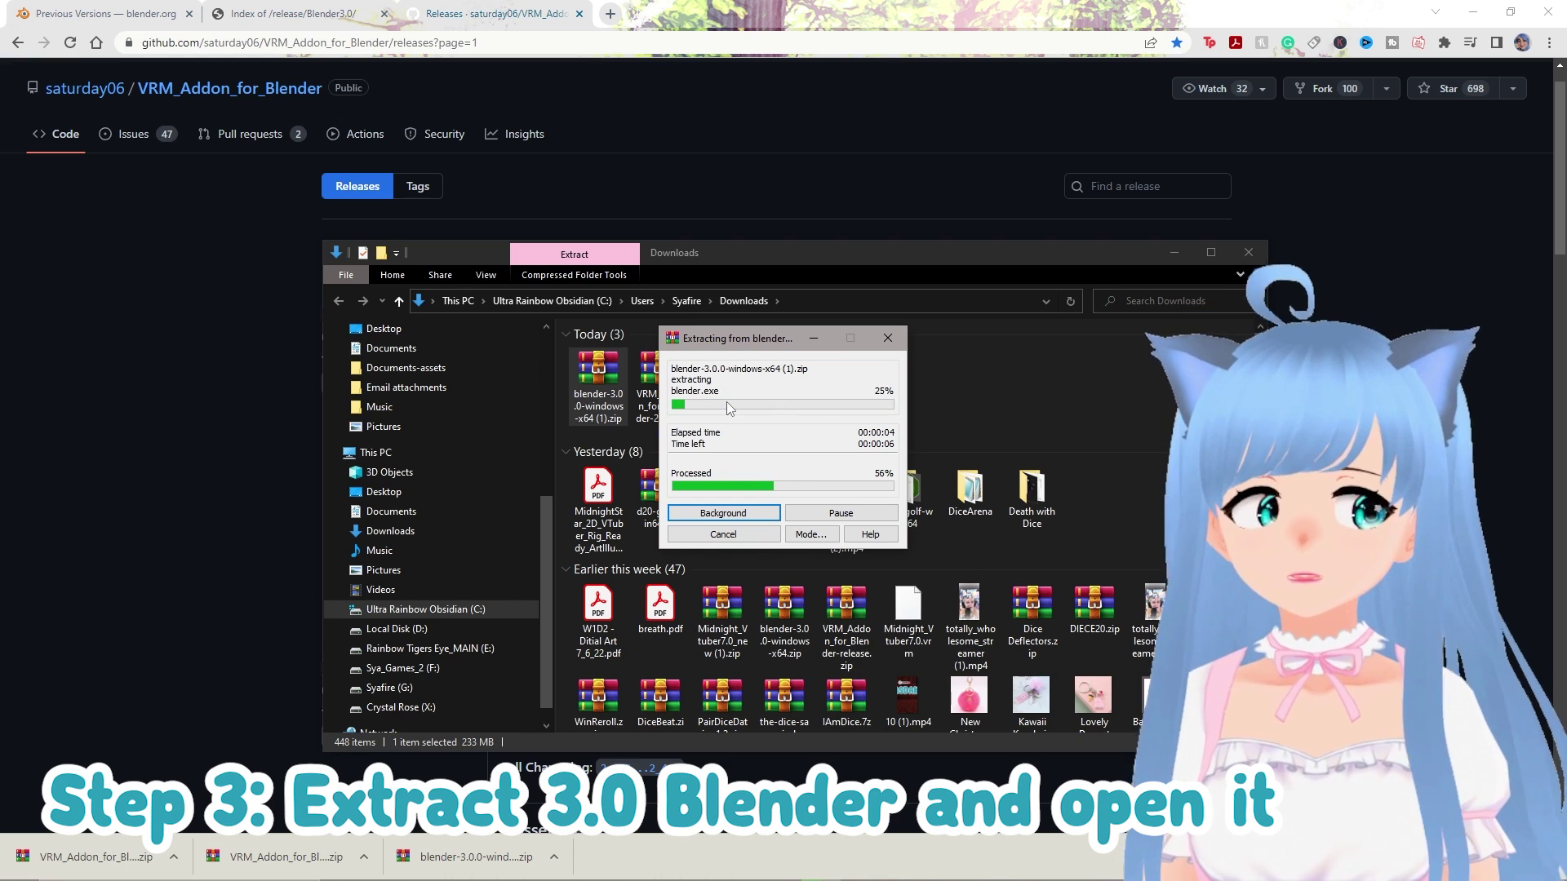
pyautogui.doubleClick(717, 371)
pyautogui.doubleClick(674, 359)
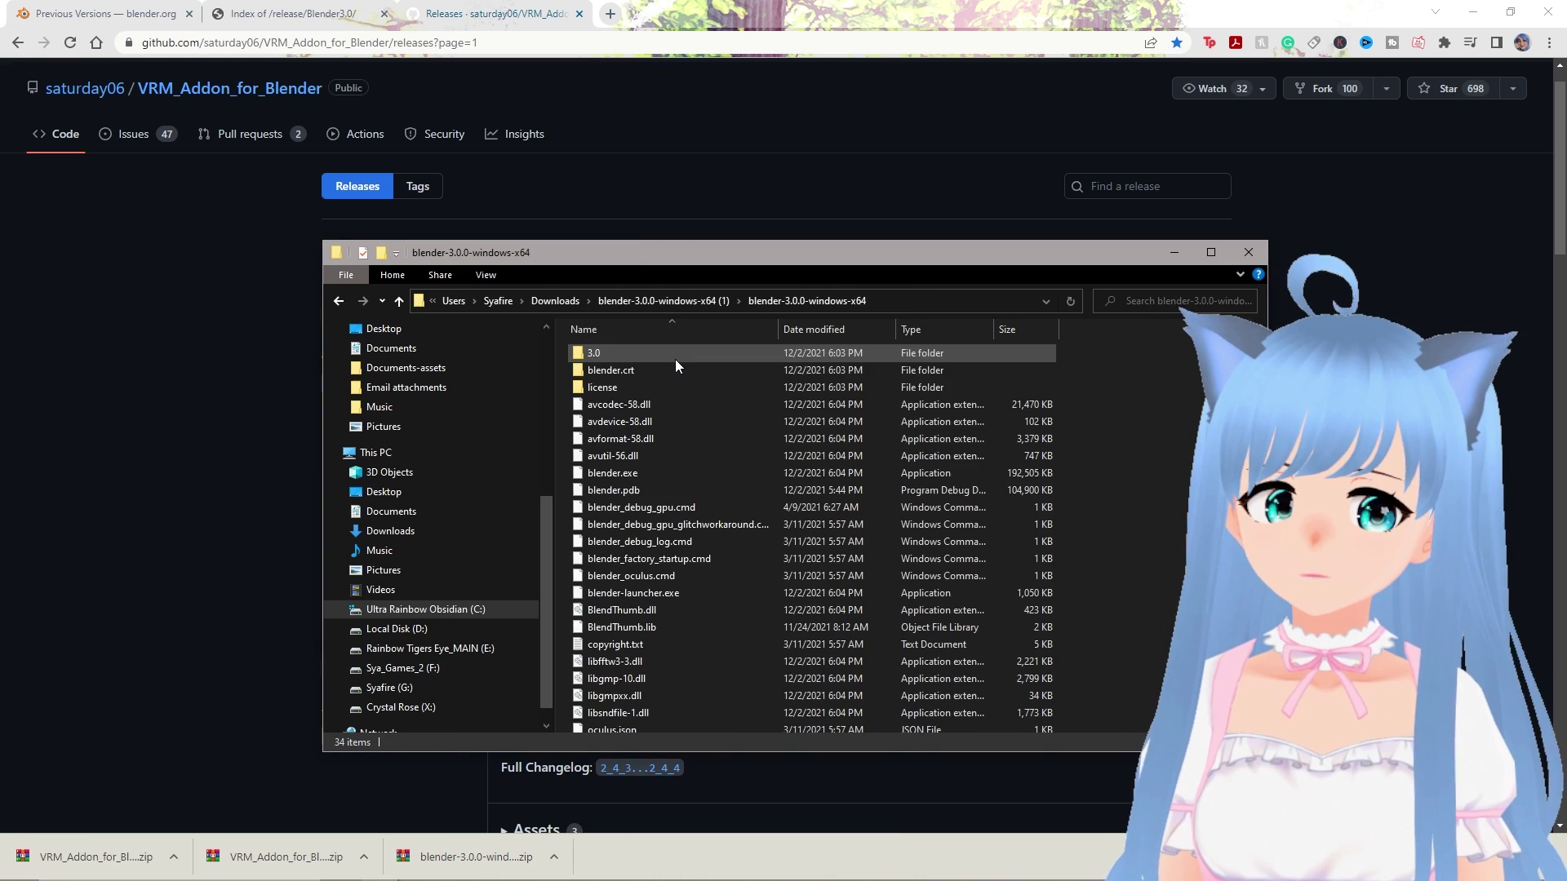
# Step: Launch Blender 3.0 from blender.exe in the extracted folder and clear the browser window out of the way
pyautogui.scroll(-2, 685, 488)
pyautogui.scroll(1, 677, 457)
pyautogui.doubleClick(652, 414)
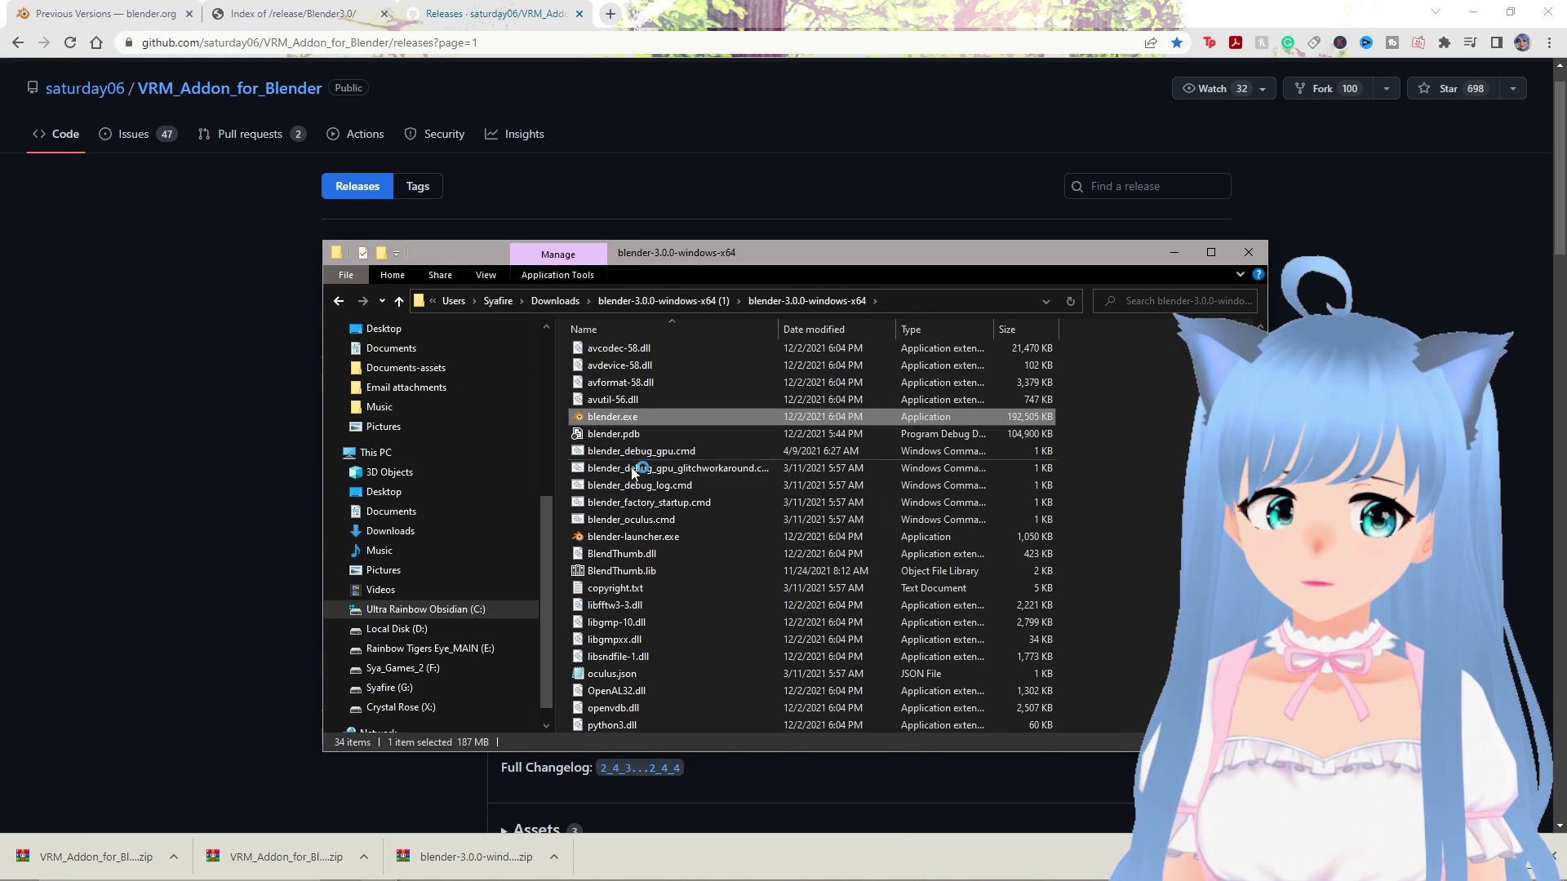
pyautogui.click(1467, 8)
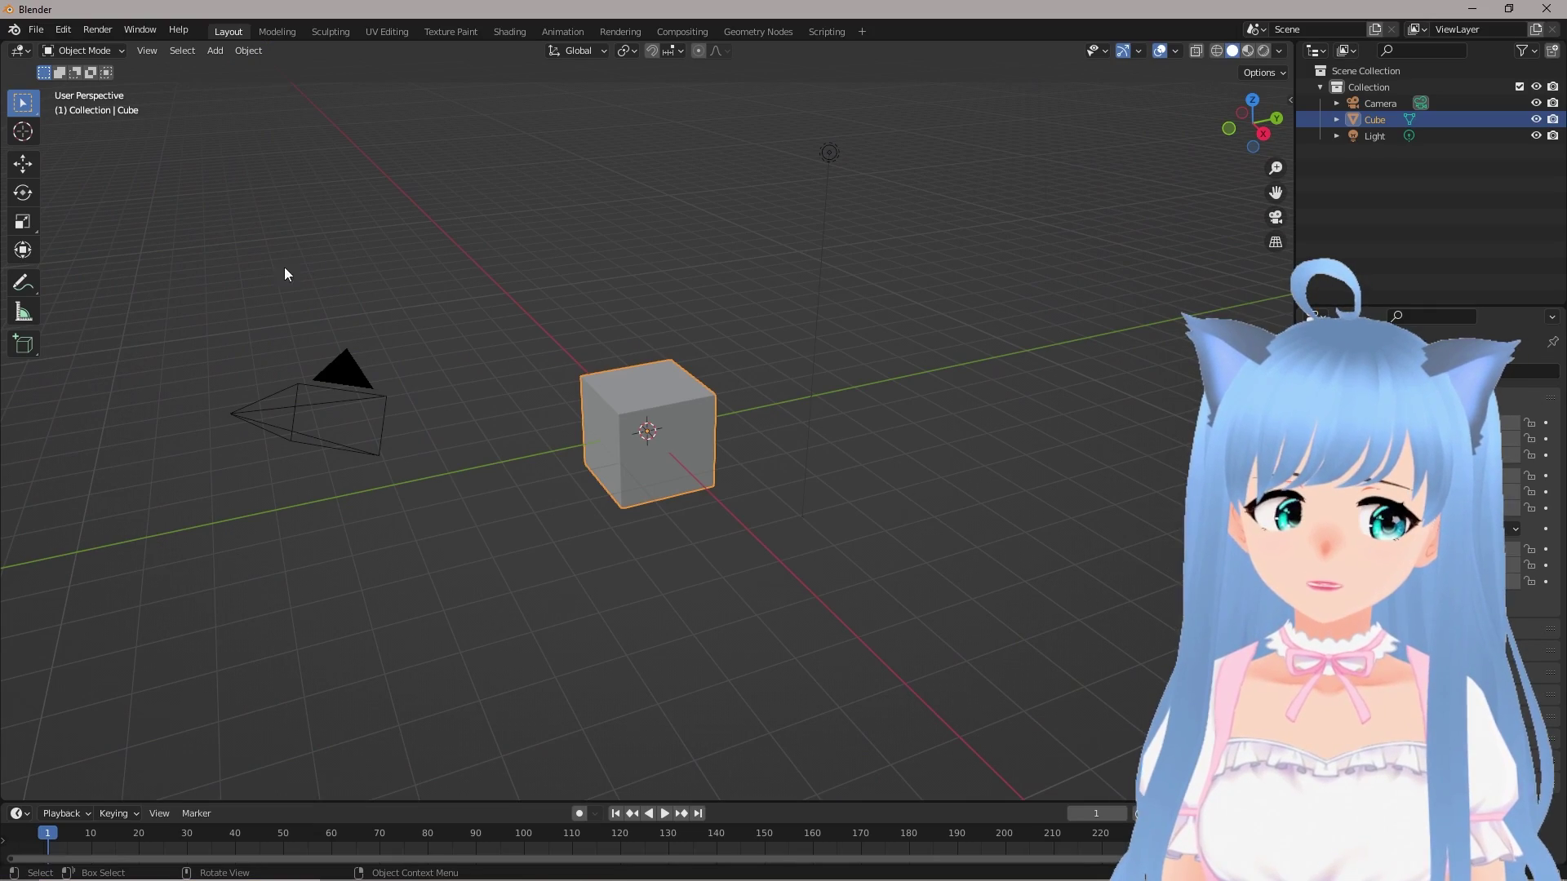
# Step: Delete all default objects from the scene: the camera, cube and light
pyautogui.moveTo(267, 270); pyautogui.dragTo(702, 554)
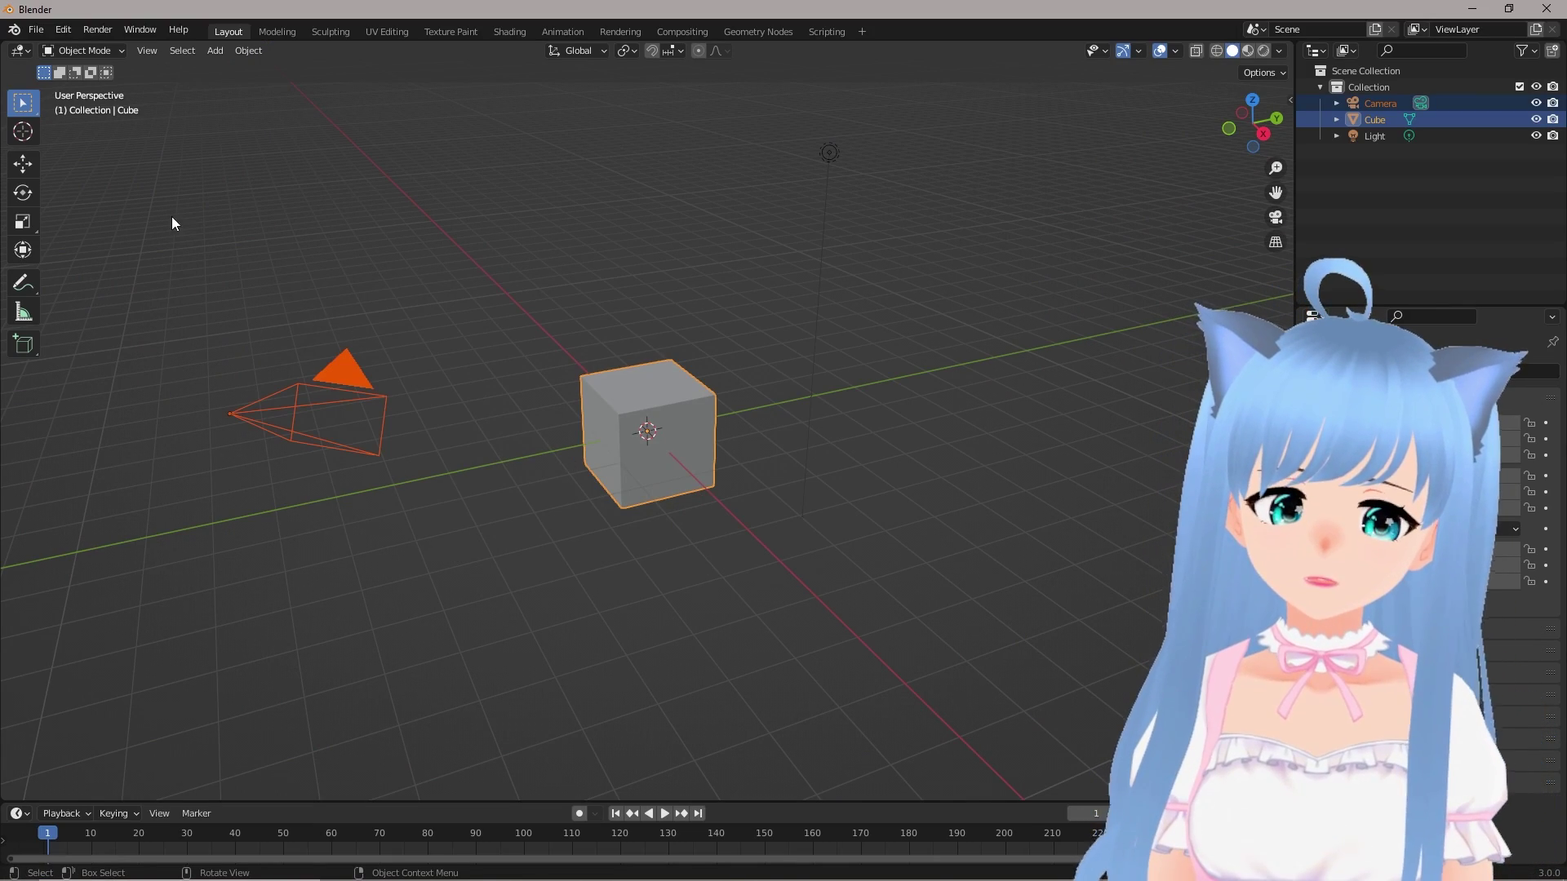
pyautogui.press('a')
pyautogui.press('Delete')
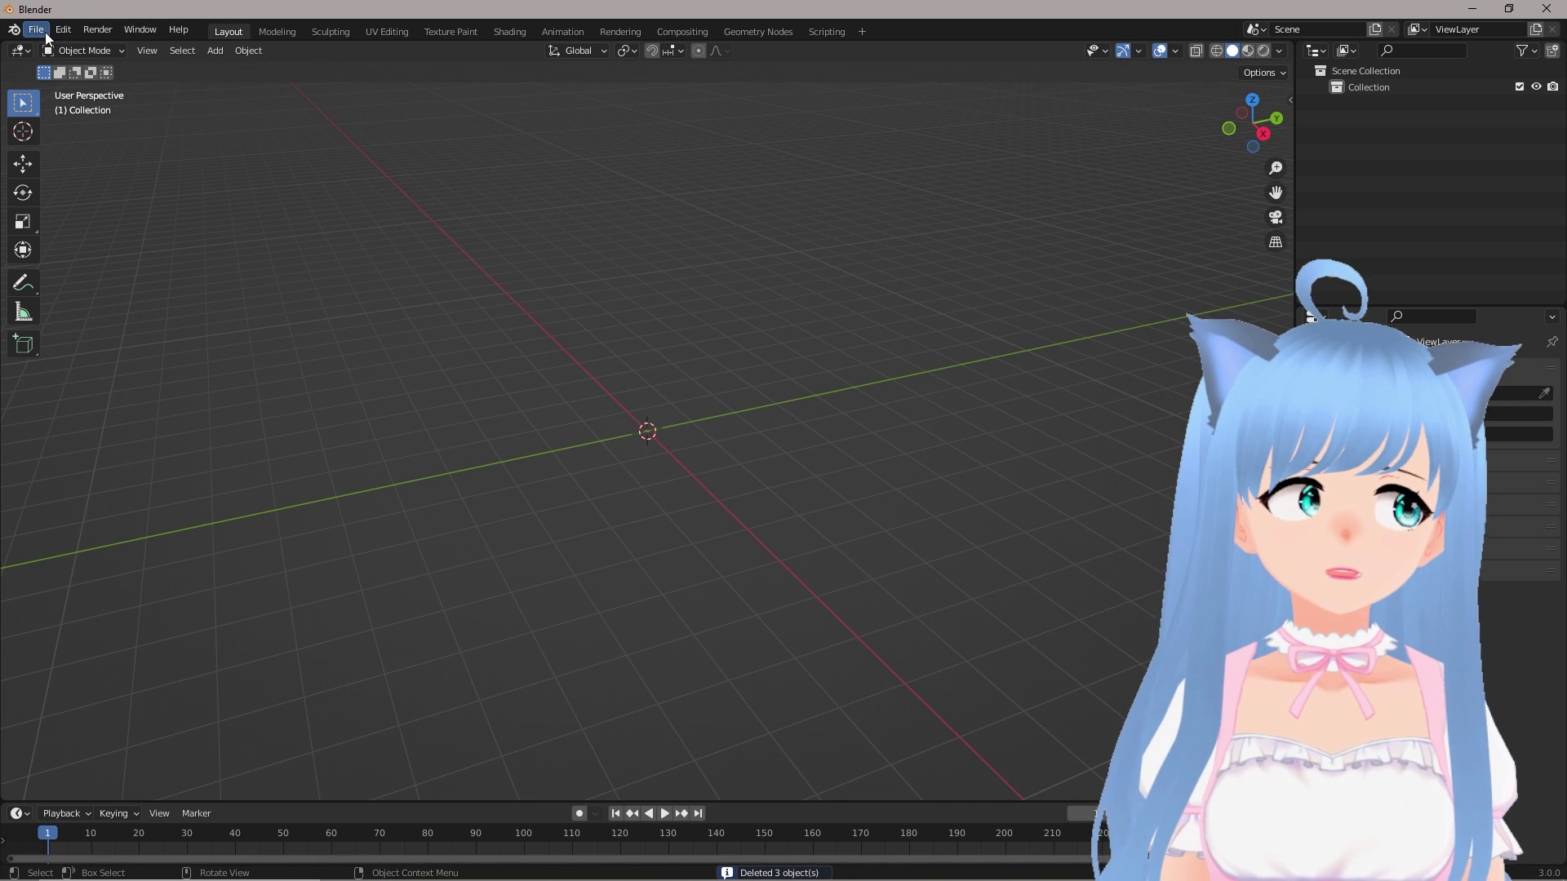
# Step: Start installing an add-on from file in the Add-ons preferences and browse to the Downloads folder
pyautogui.click(37, 30)
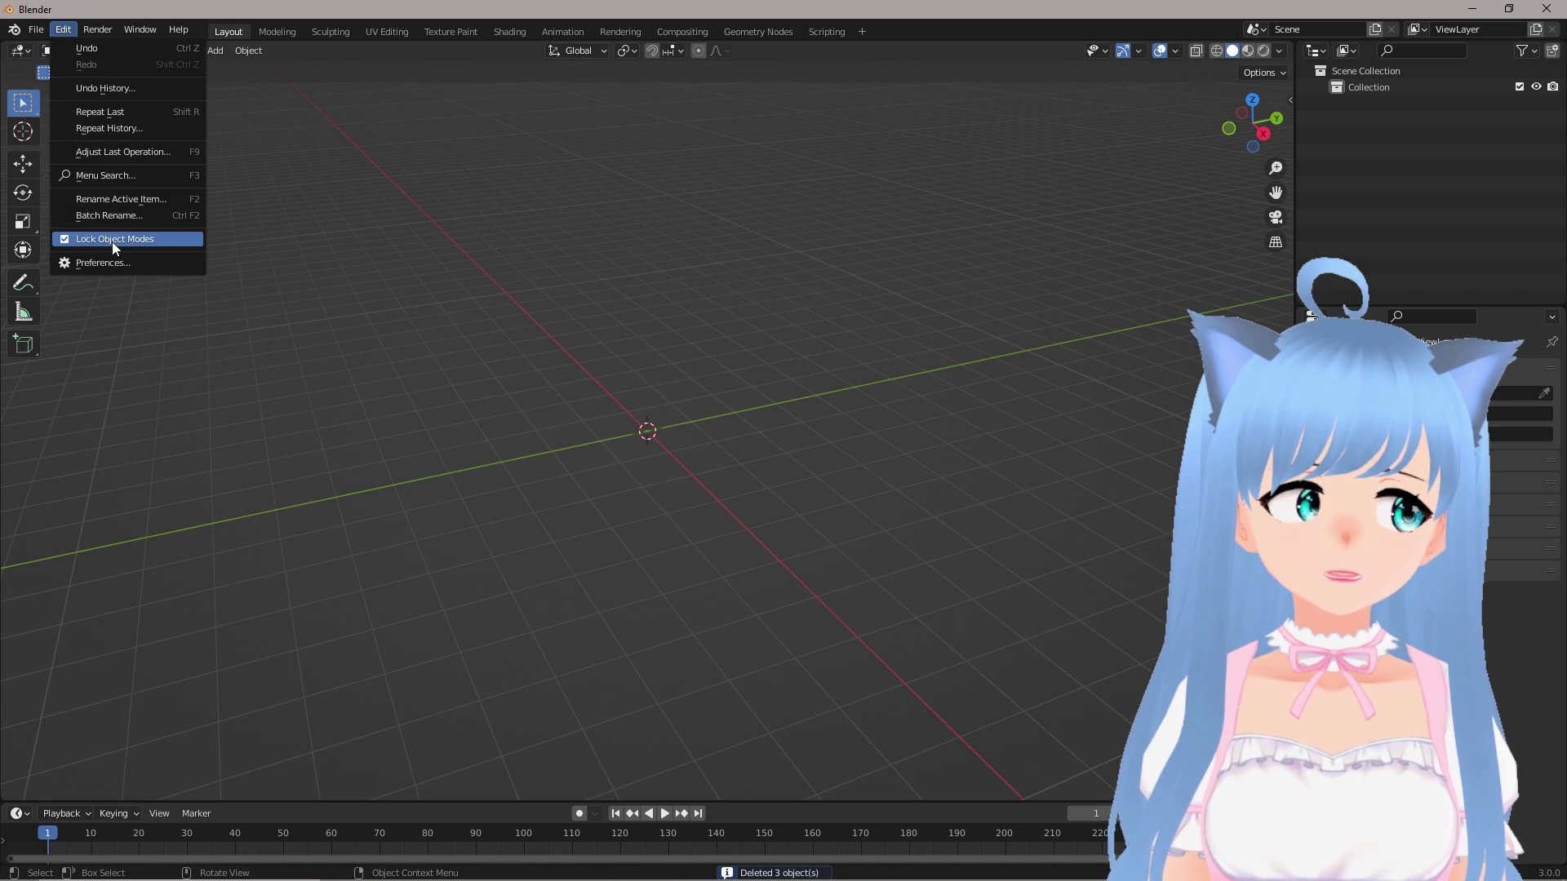
pyautogui.click(111, 242)
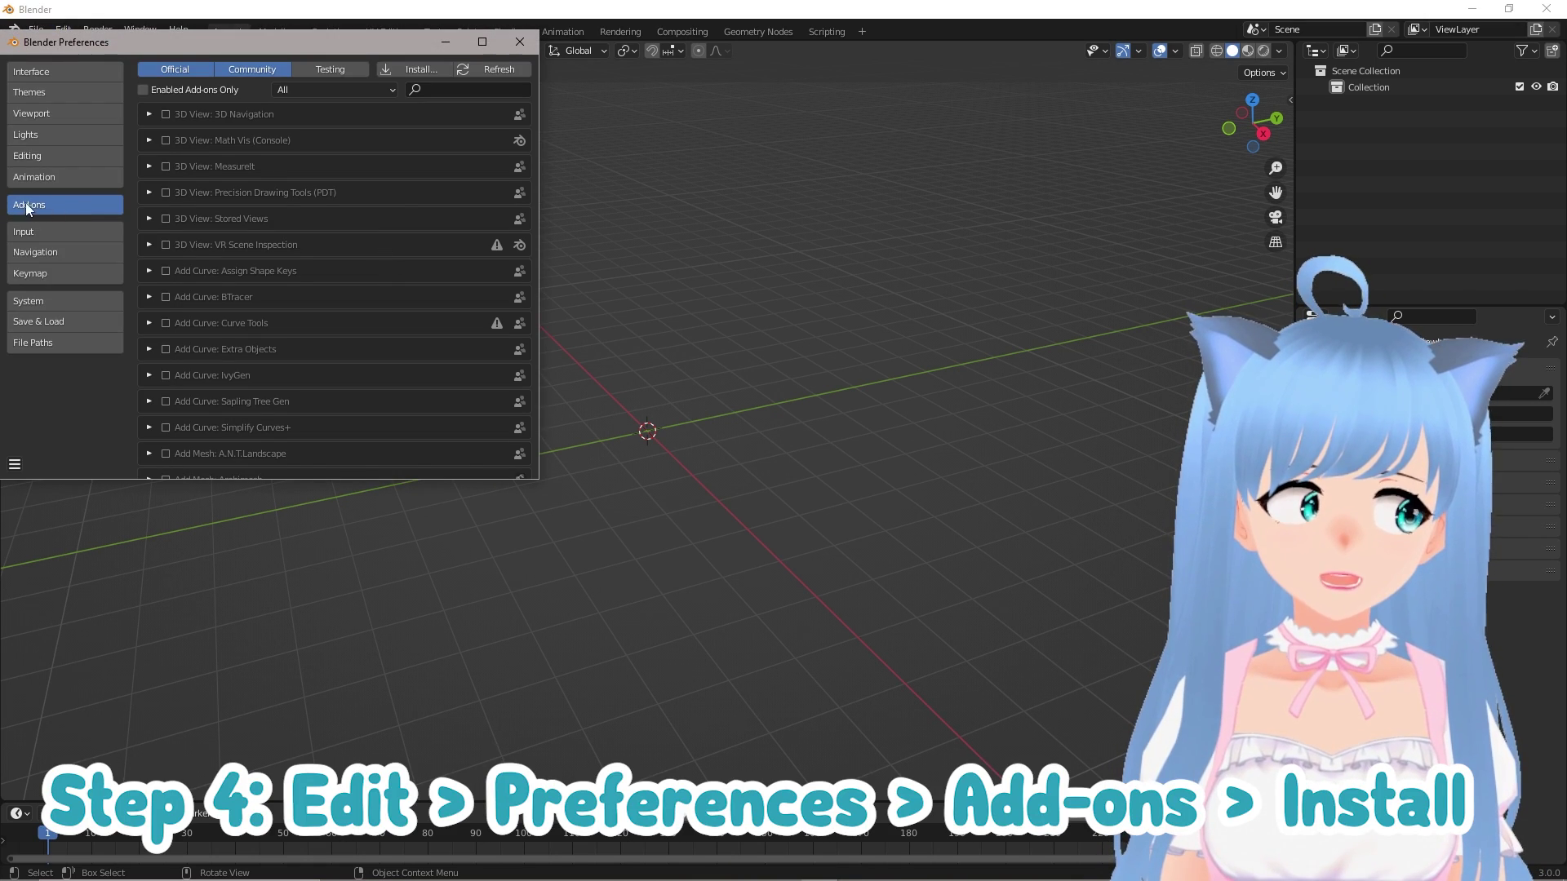
pyautogui.click(419, 69)
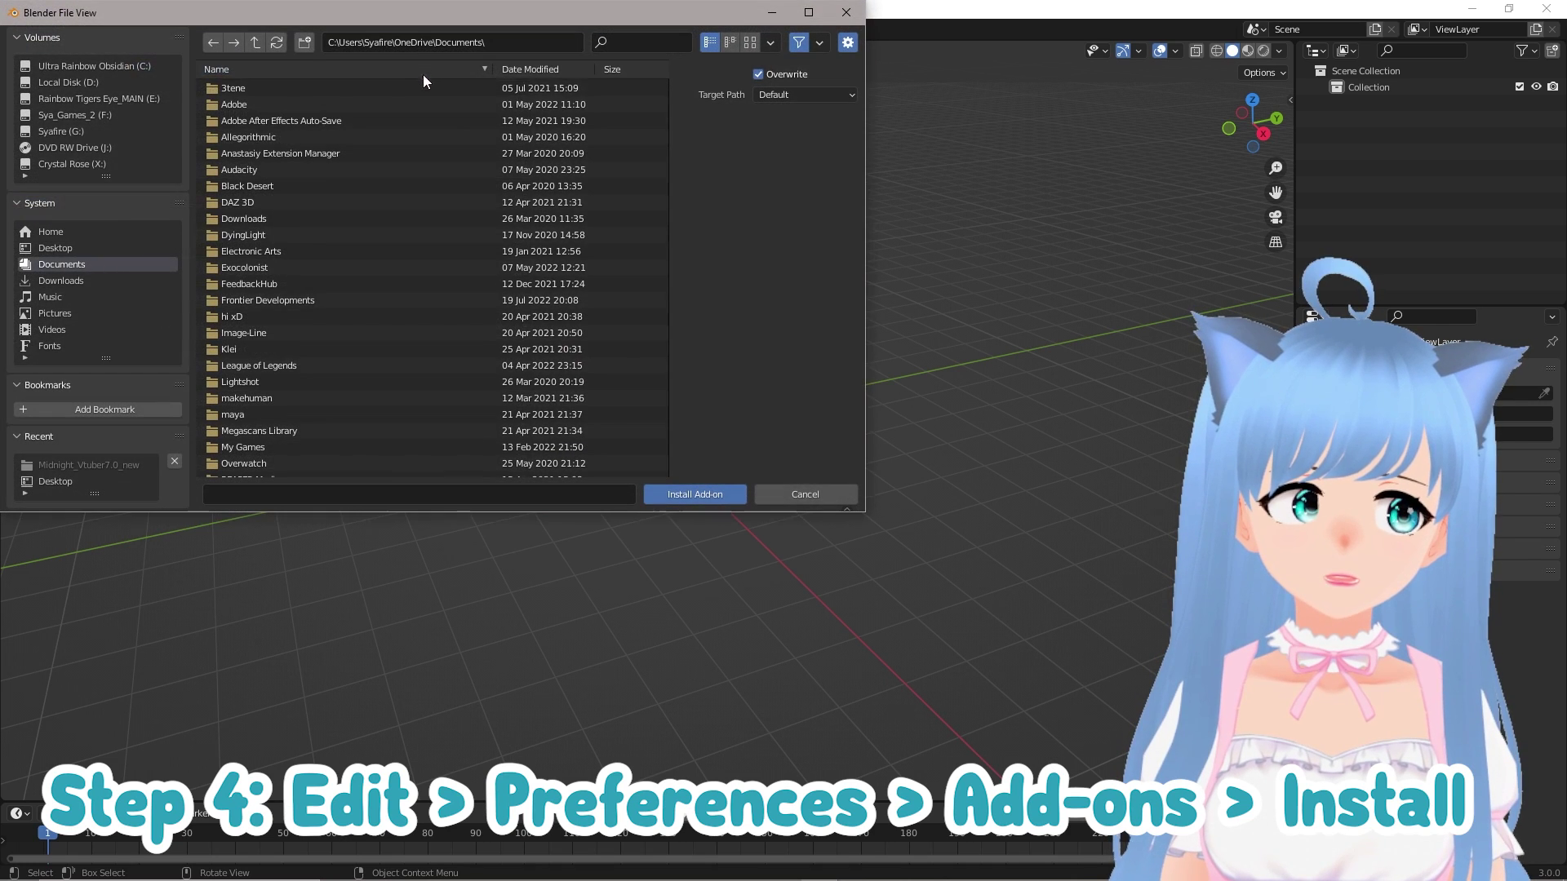
pyautogui.click(70, 281)
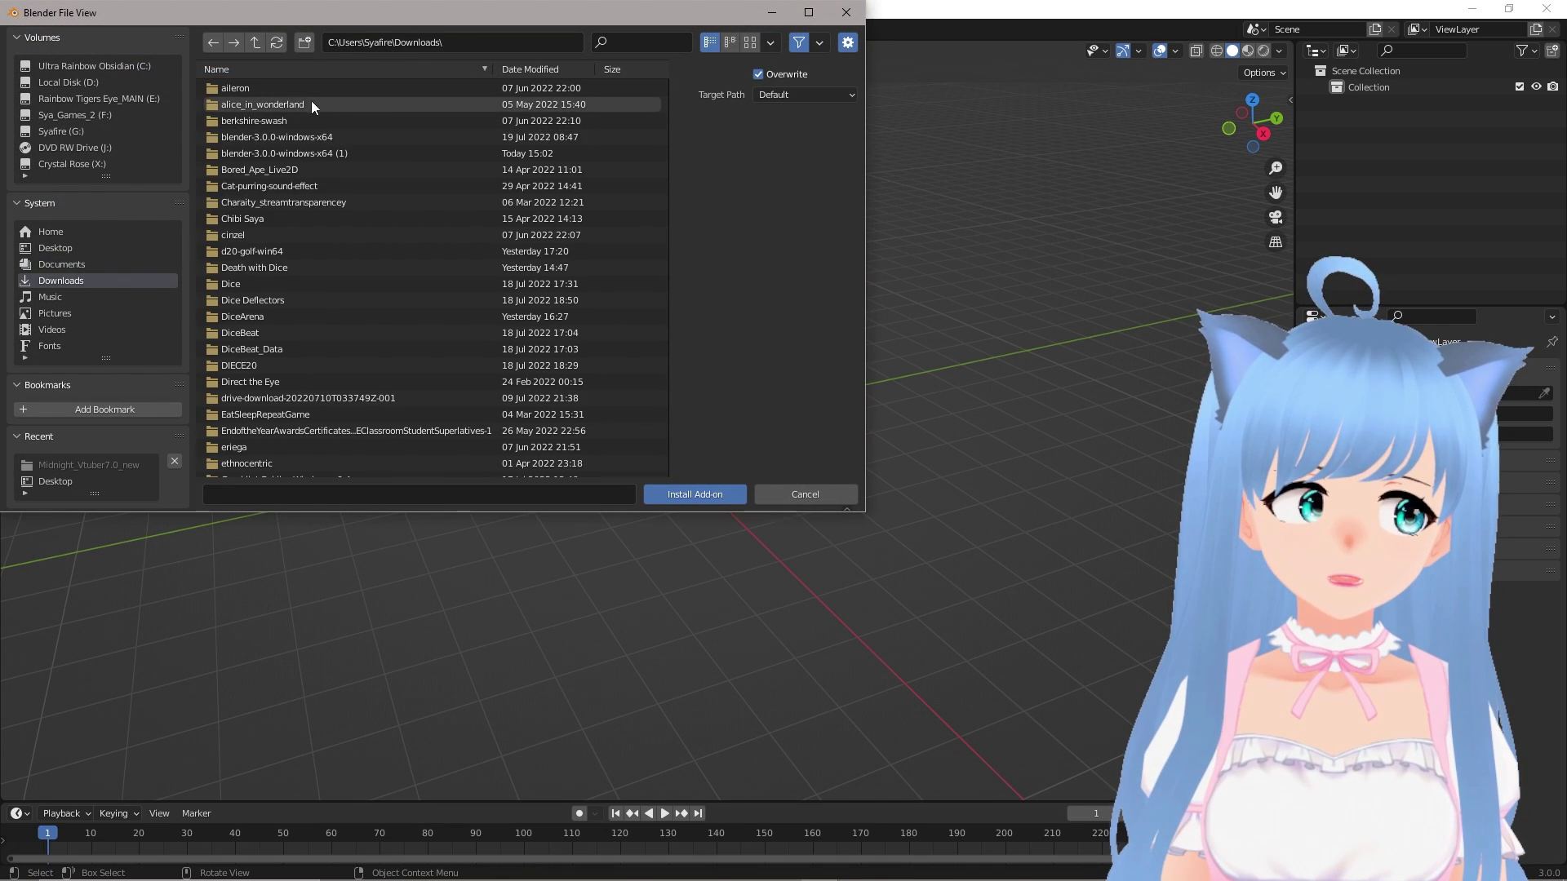
# Step: Switch to File Explorer and copy VRM_Addon_for_Blender-2_4_5.zip from Downloads to the Desktop
pyautogui.hotkey('alt', 'Tab')
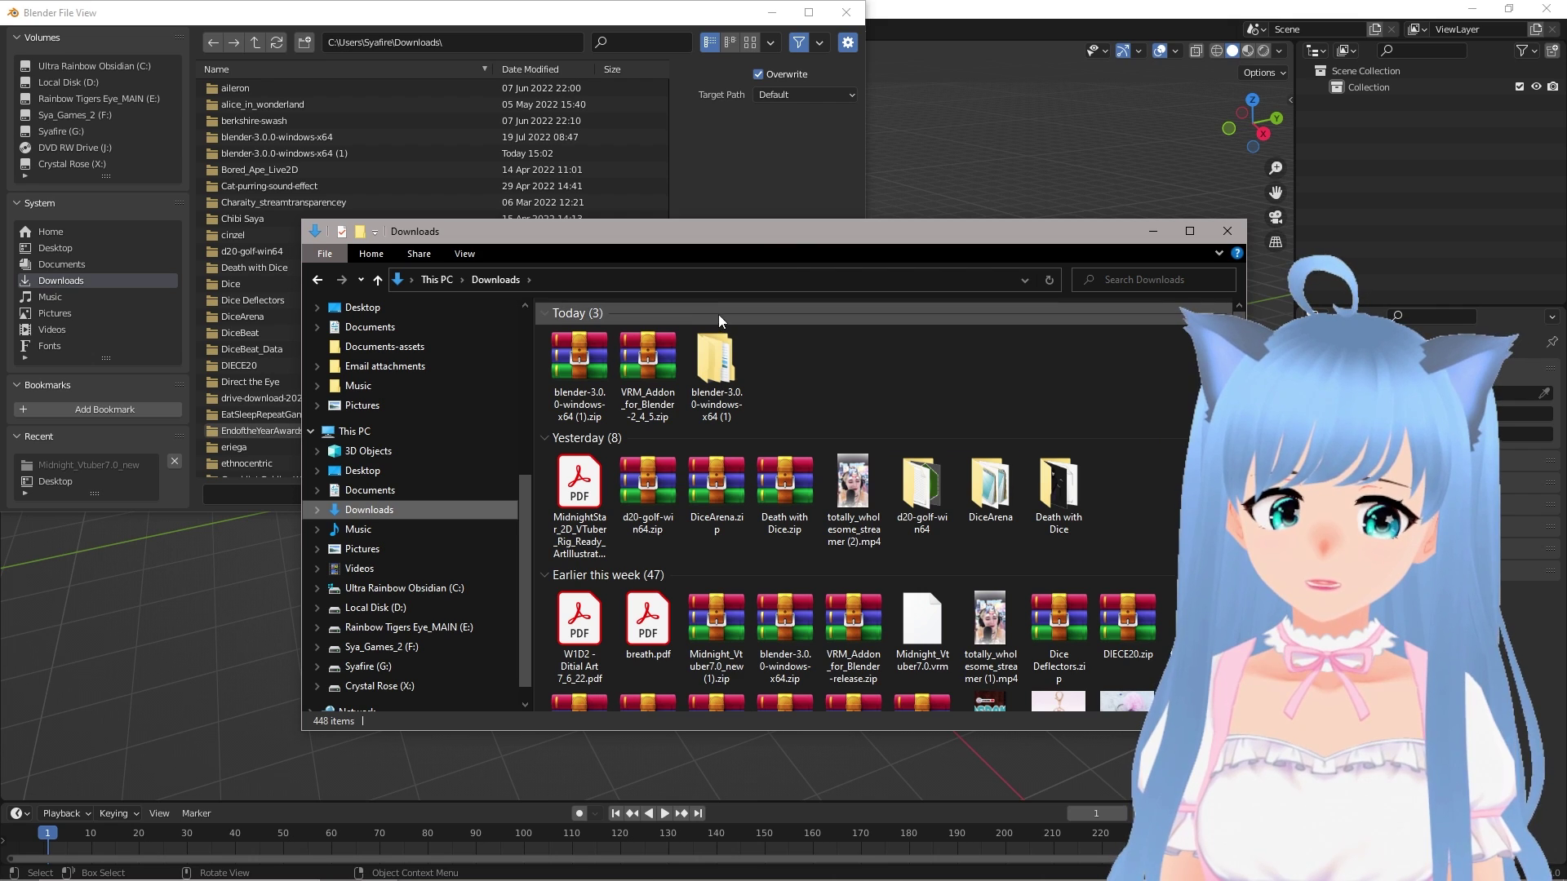
pyautogui.rightClick(658, 352)
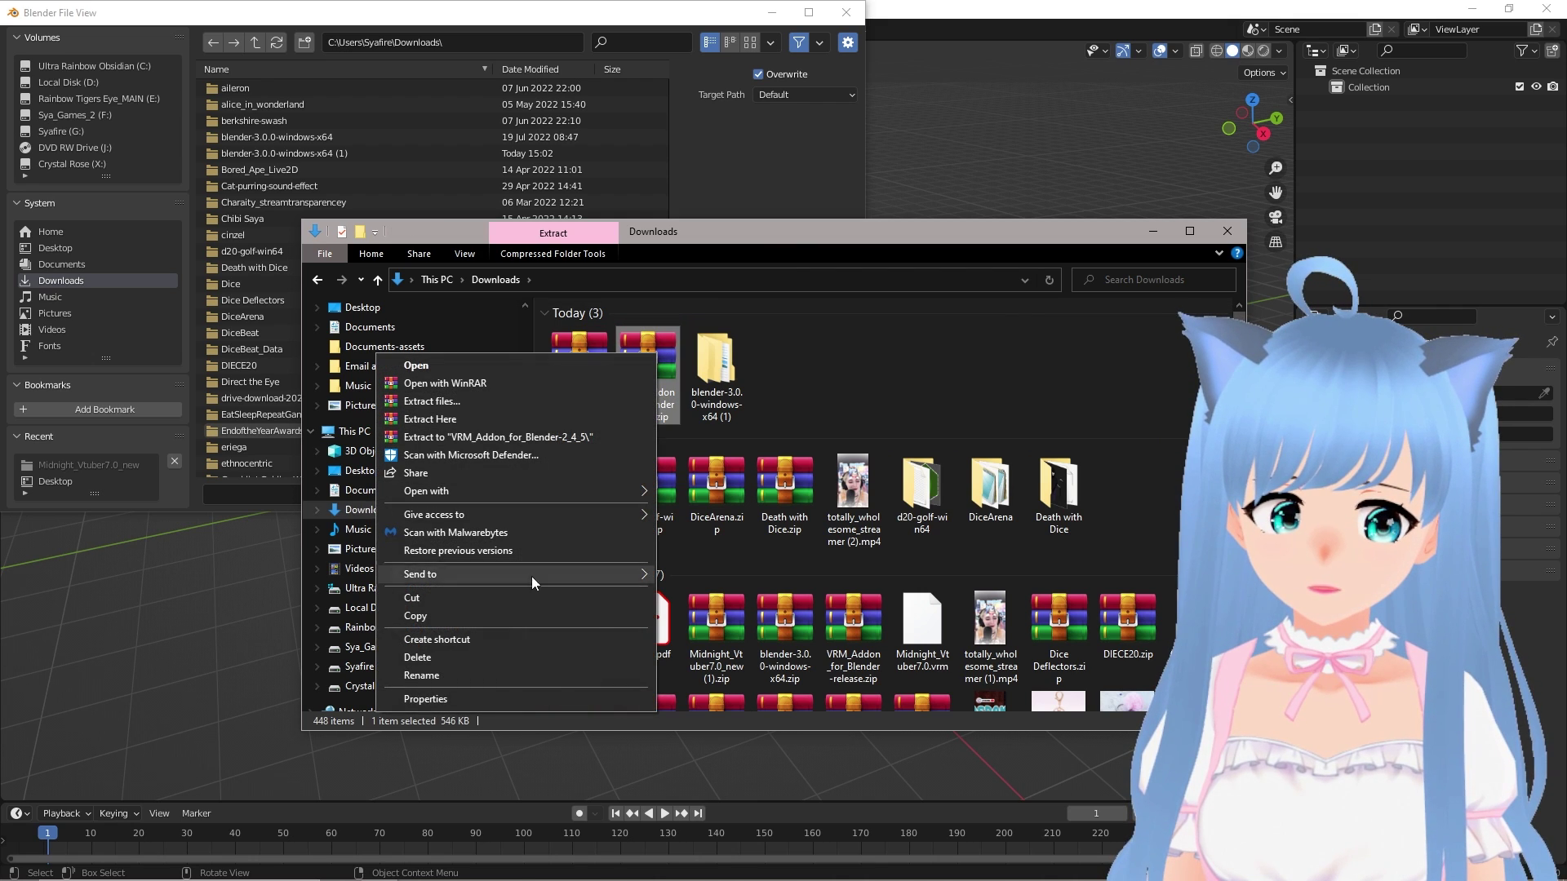
pyautogui.click(458, 614)
pyautogui.click(399, 476)
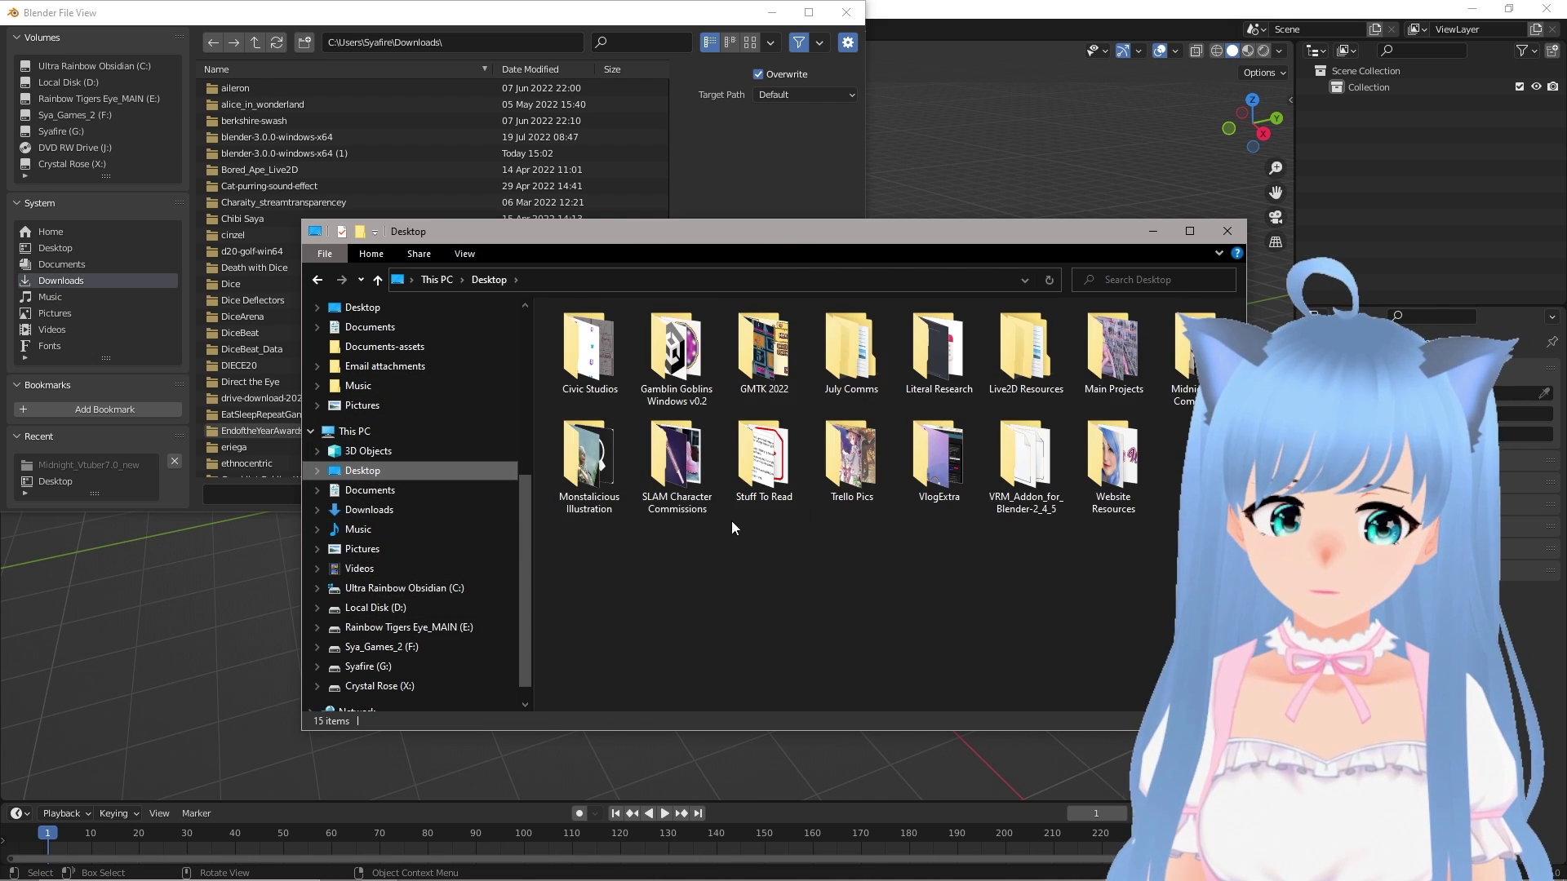
pyautogui.rightClick(733, 602)
pyautogui.click(638, 675)
pyautogui.click(1153, 233)
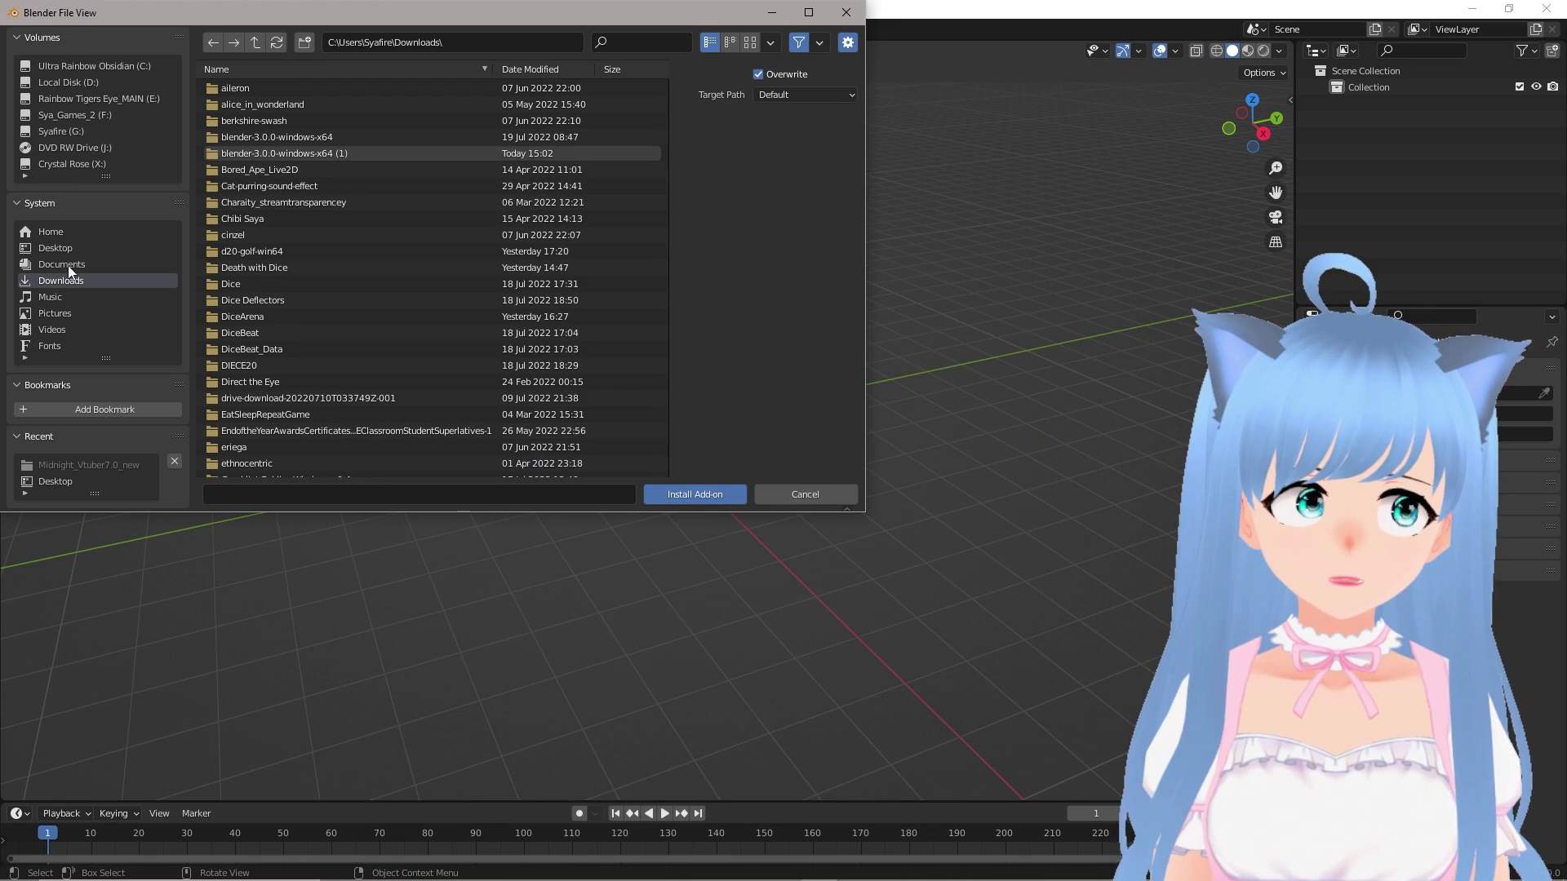
# Step: Install the add-on from VRM_Addon_for_Blender-2_4_5.zip on the Desktop
pyautogui.click(138, 246)
pyautogui.click(249, 333)
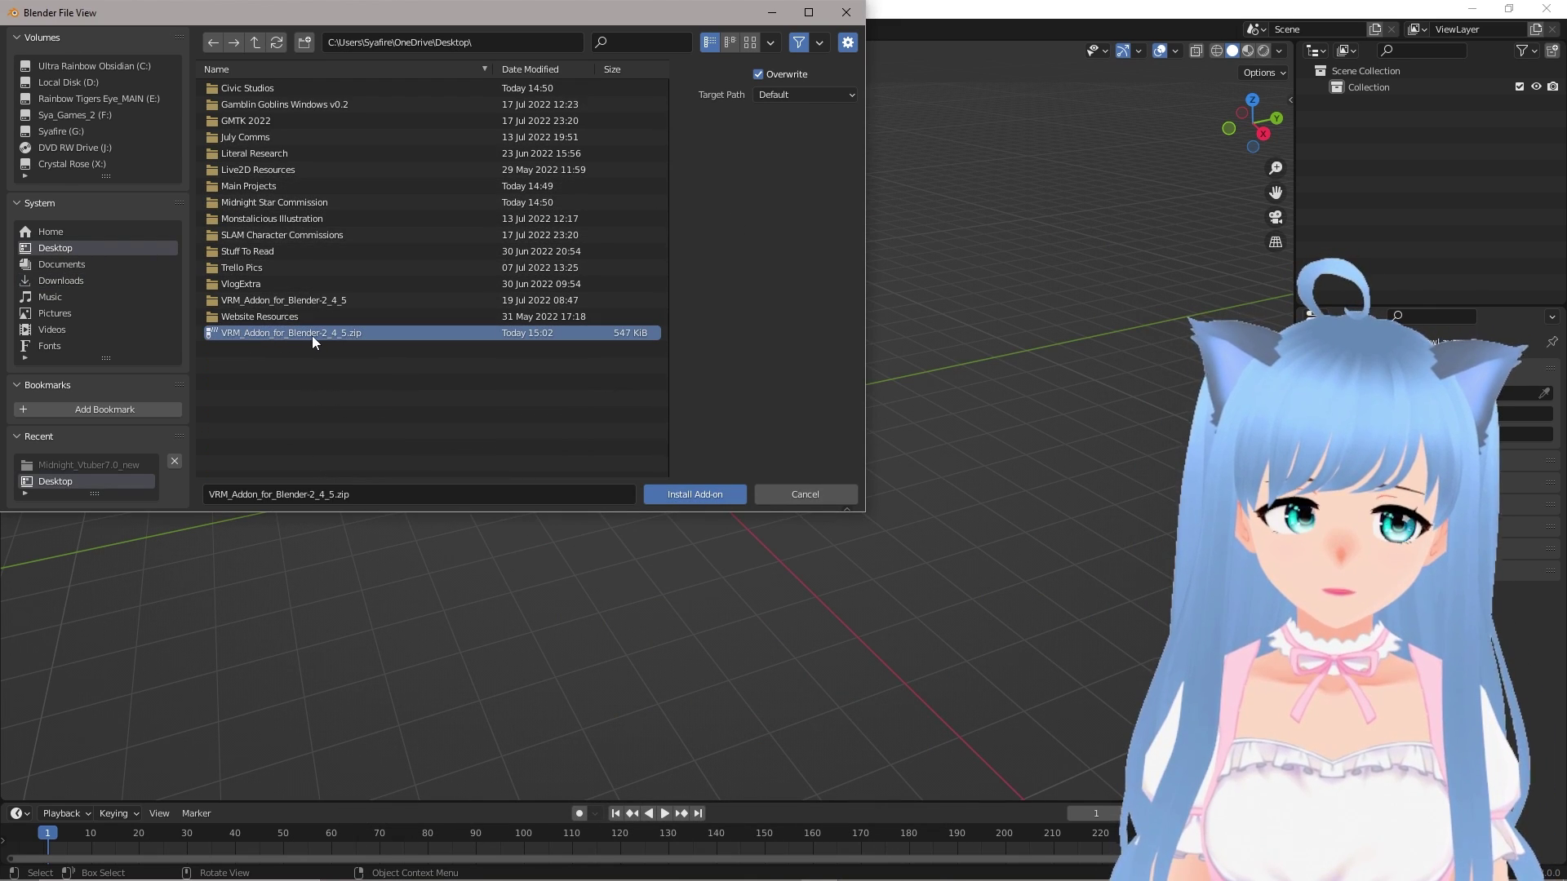
pyautogui.click(689, 494)
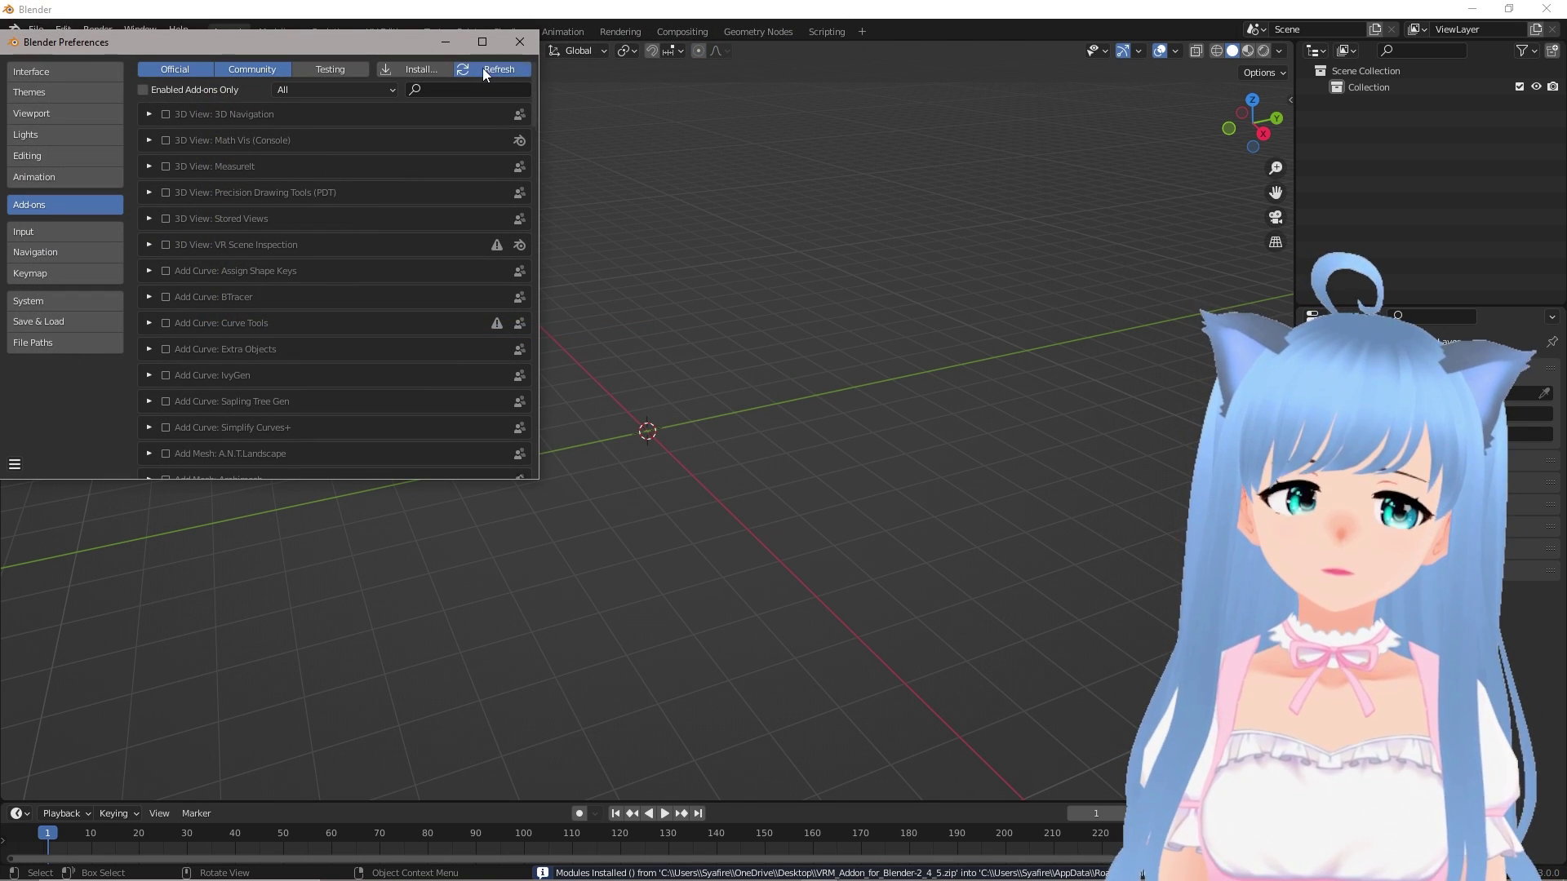
# Step: Search the add-ons list for "vrm" to check that the VRM format add-on is enabled
pyautogui.click(433, 91)
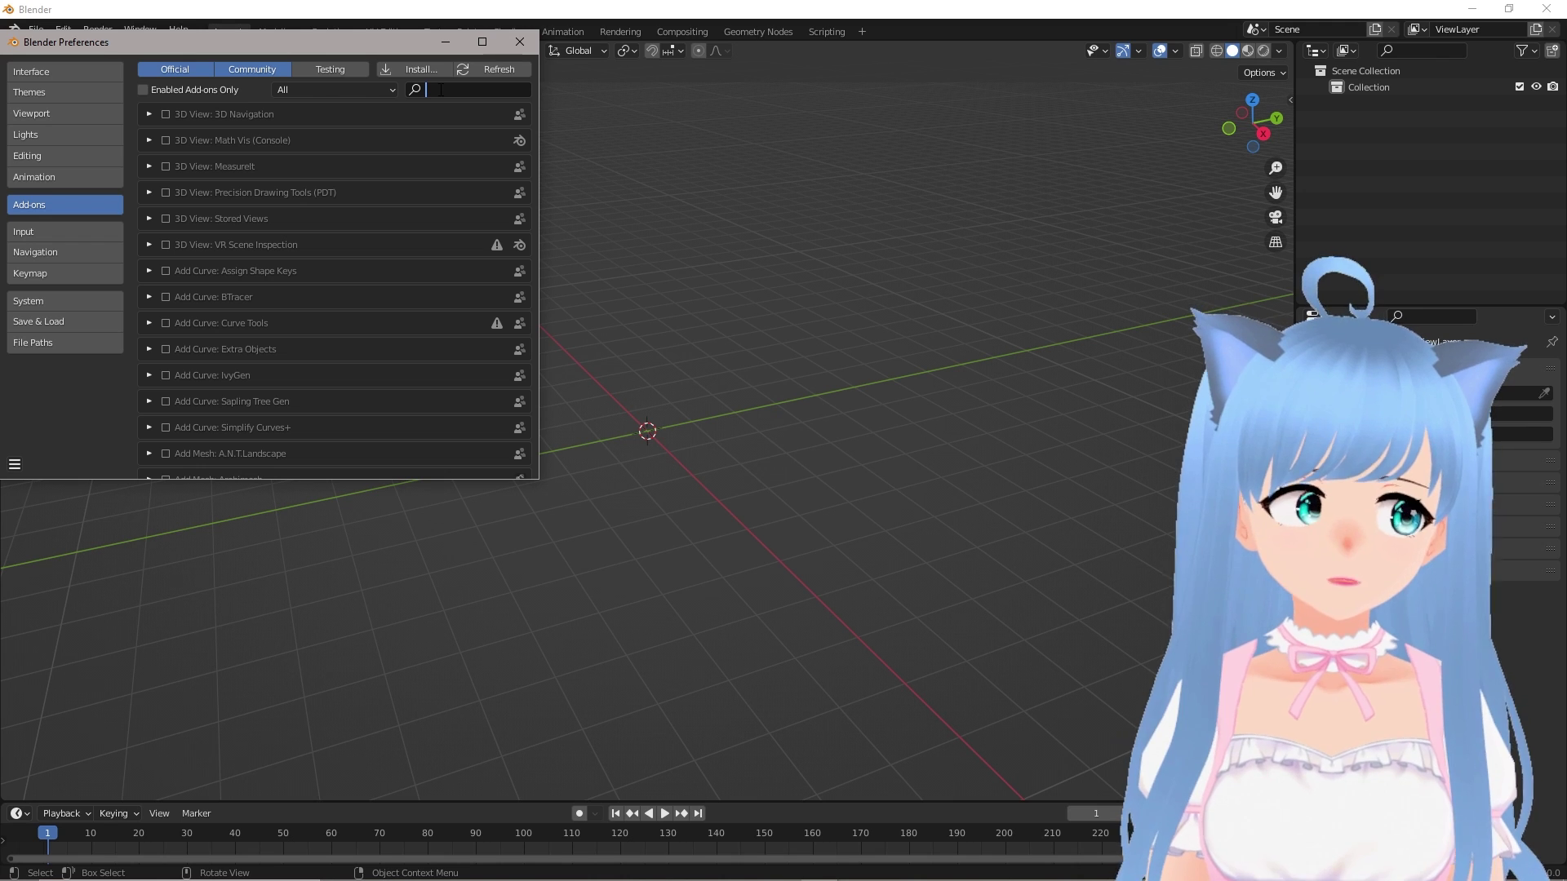
pyautogui.write('vr')
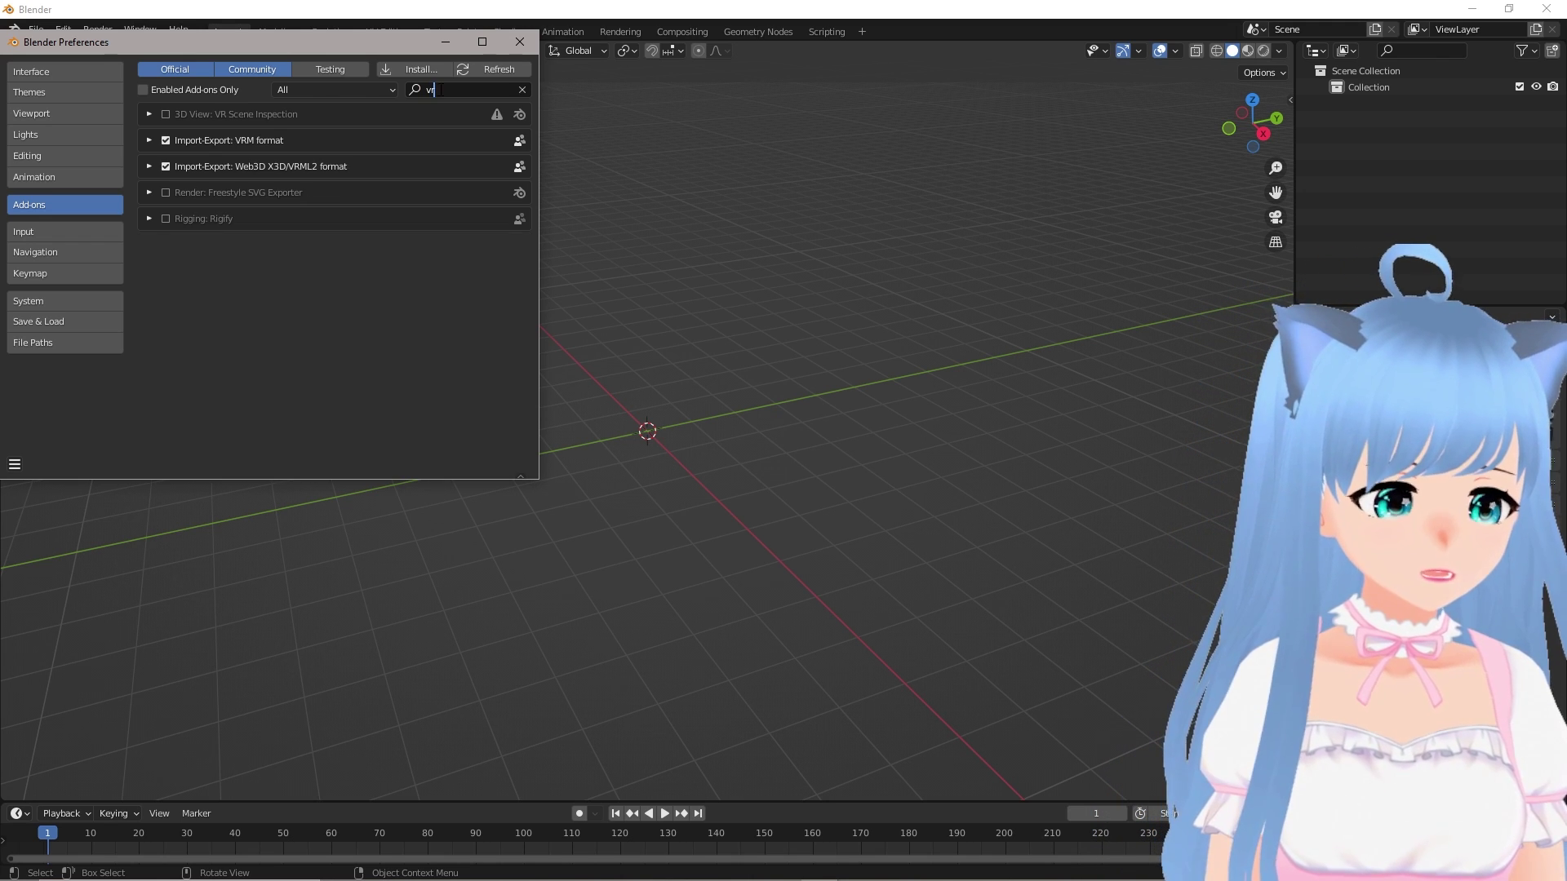
pyautogui.write('m')
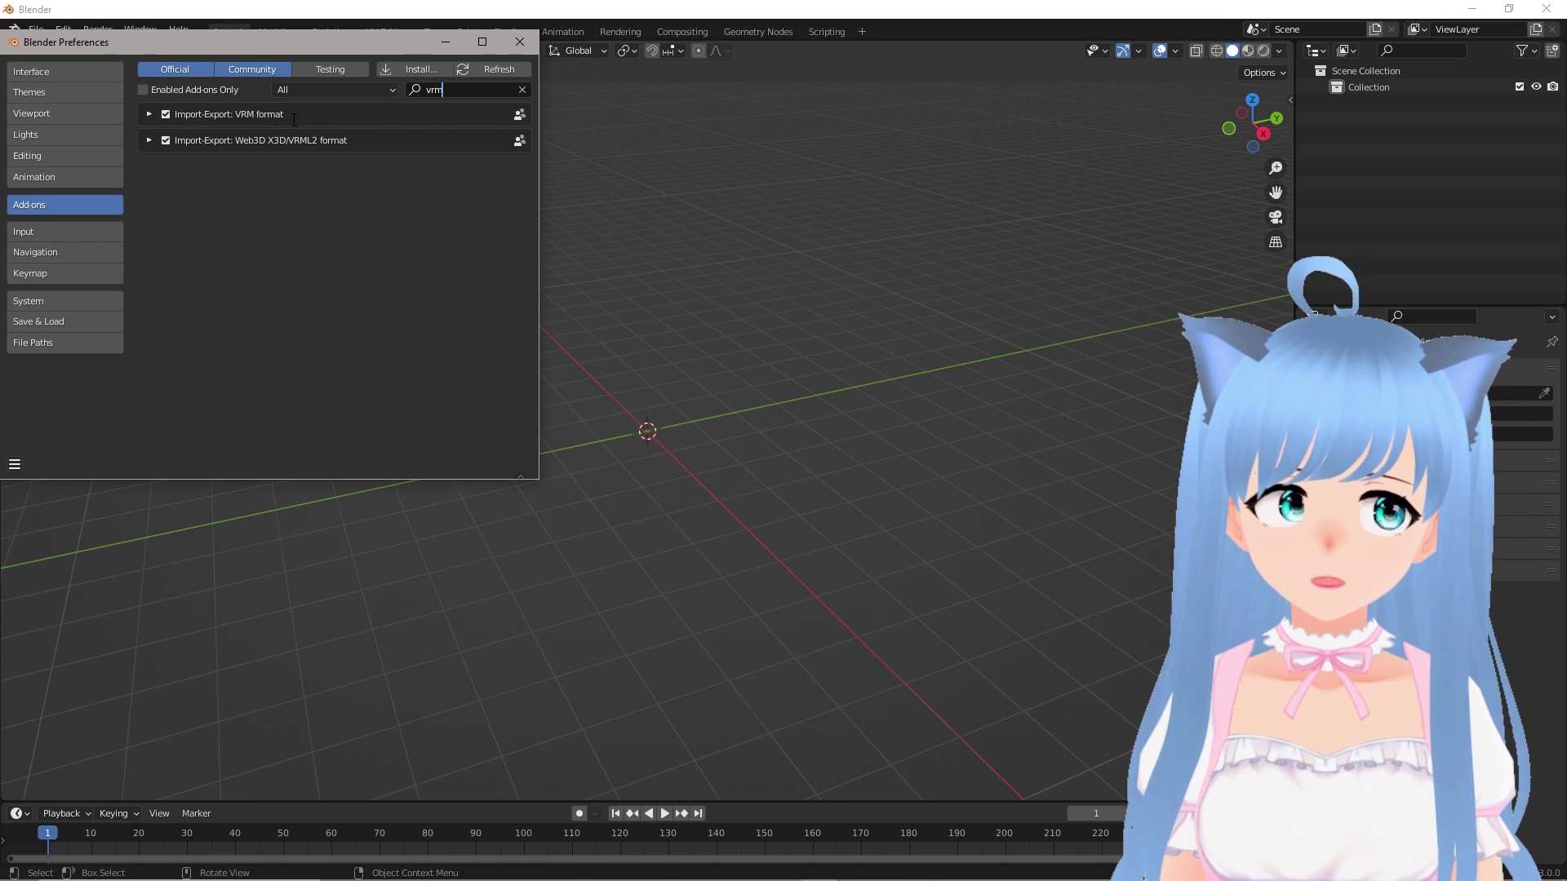
pyautogui.click(374, 210)
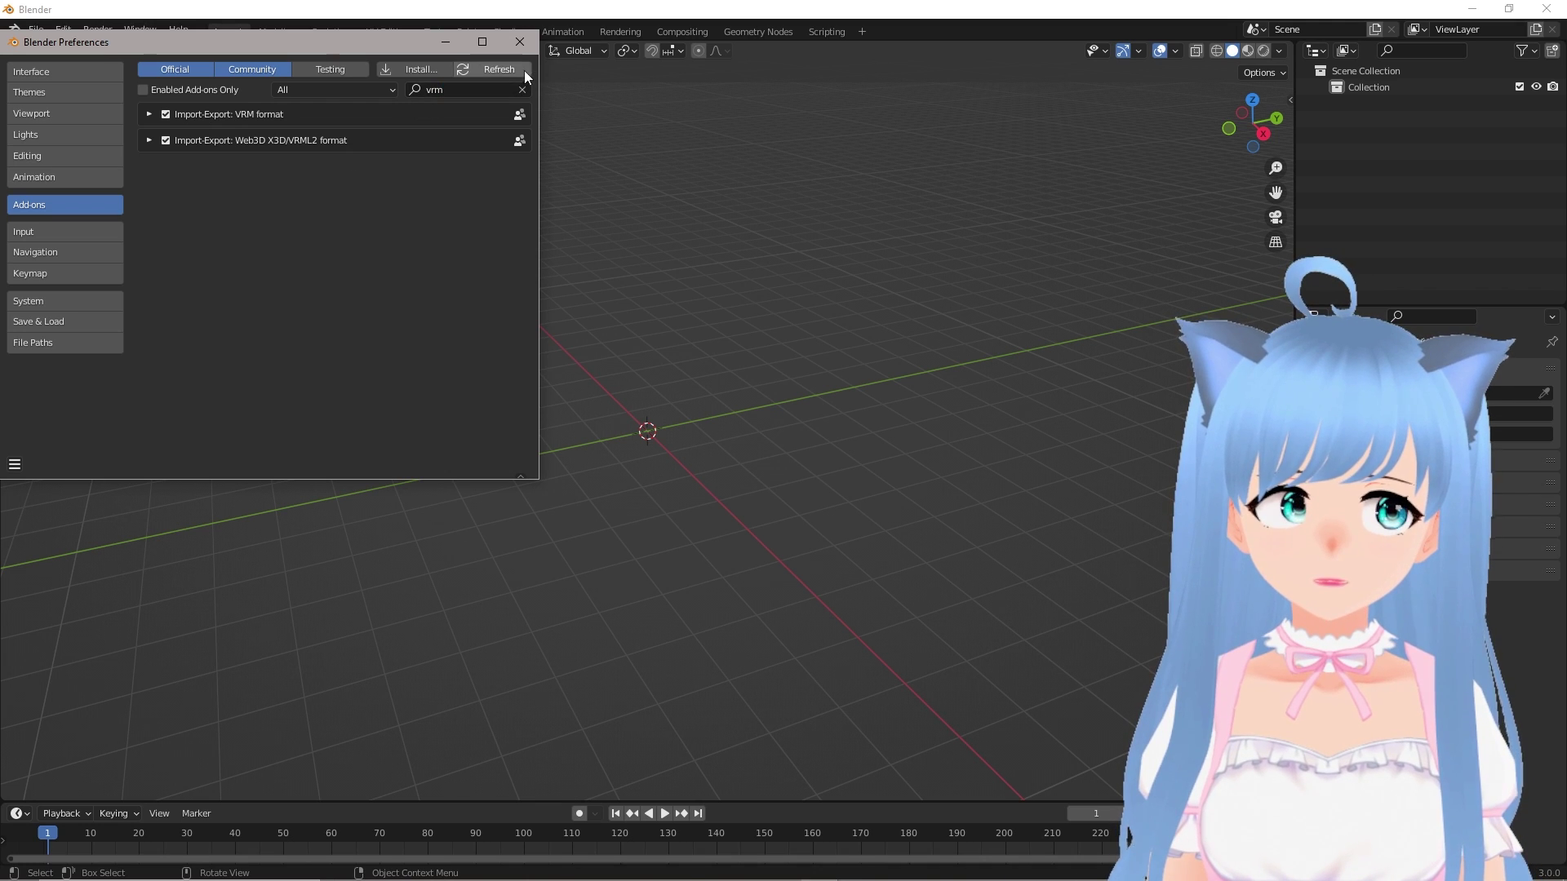
# Step: Close the preferences window and start importing a VRM (.vrm) file
pyautogui.click(151, 114)
pyautogui.click(152, 114)
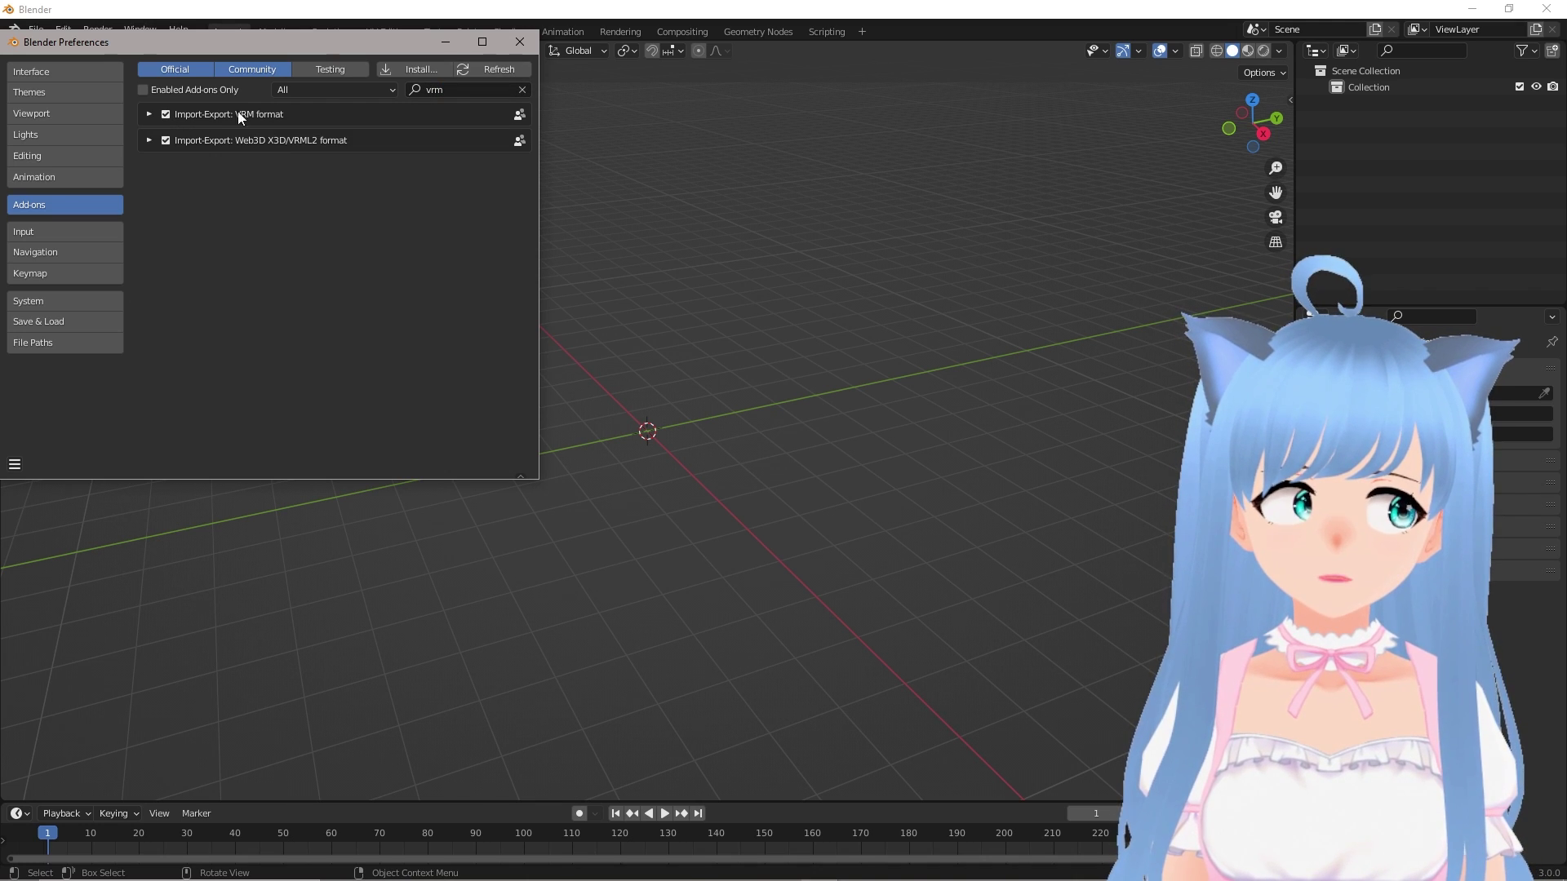
pyautogui.click(536, 45)
pyautogui.click(36, 30)
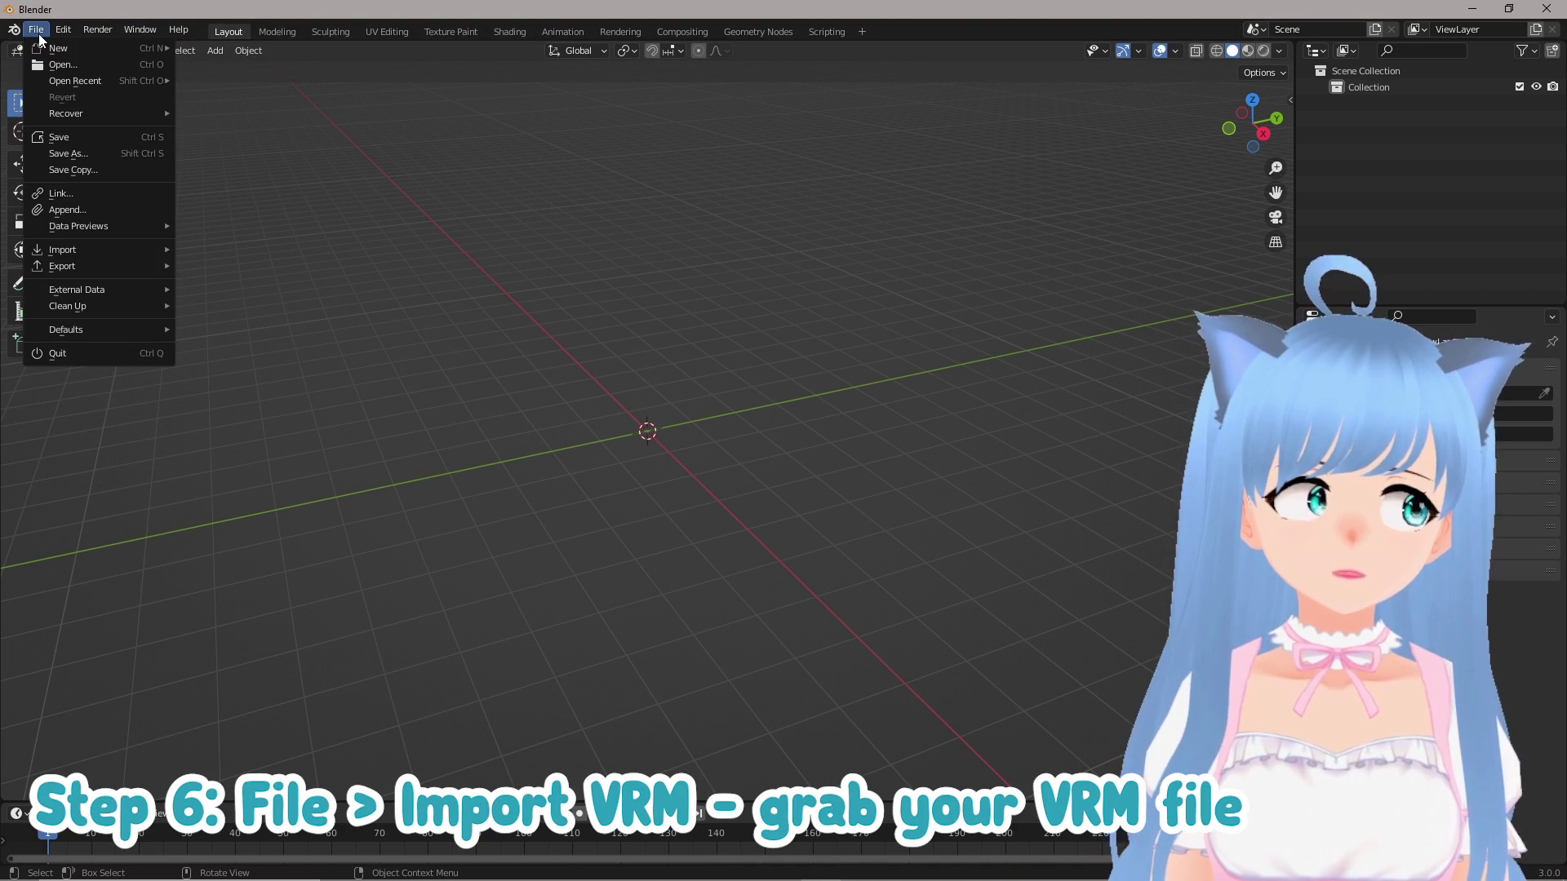
pyautogui.moveTo(85, 252)
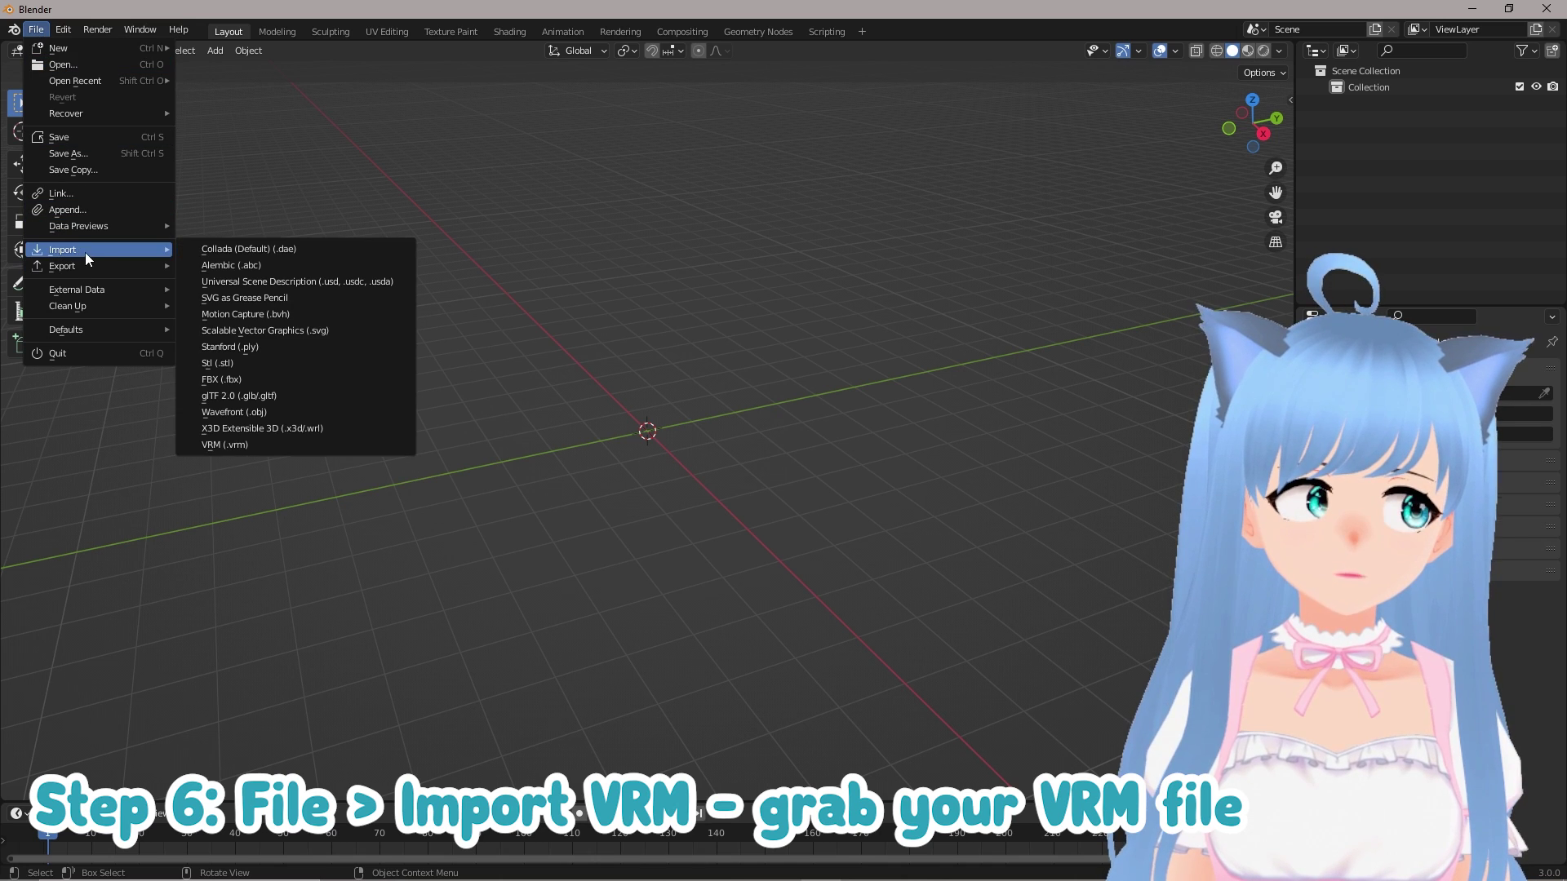
pyautogui.click(245, 444)
pyautogui.scroll(-5, 618, 363)
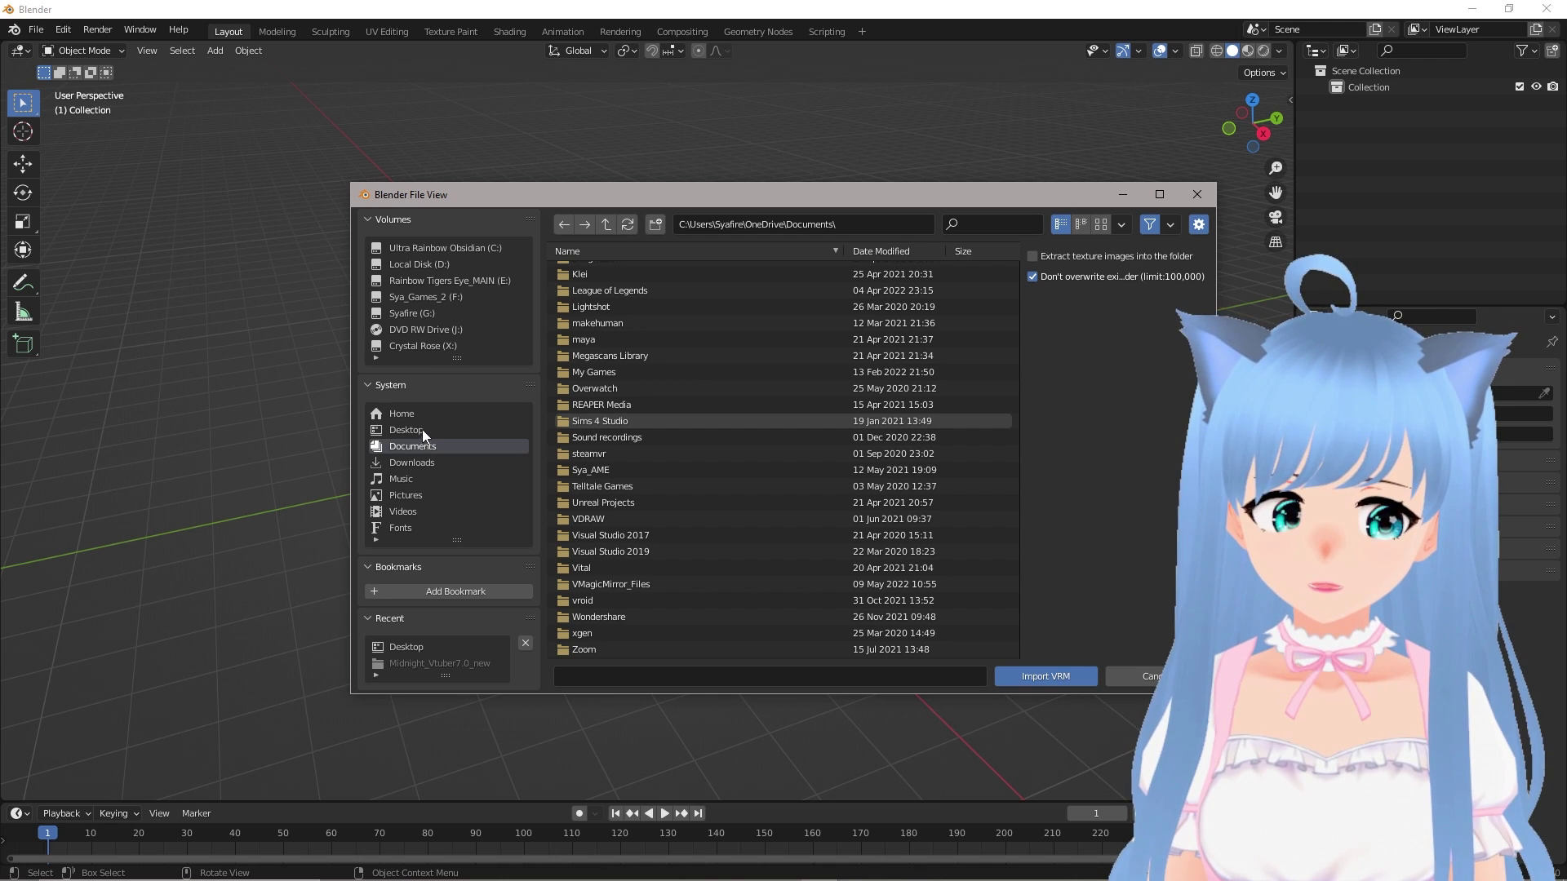
pyautogui.scroll(5, 767, 568)
# Step: Locate the model file on the Desktop in File Explorer, return to Blender and import SyafireColliders.vrm from the Desktop
pyautogui.hotkey('alt', 'Tab')
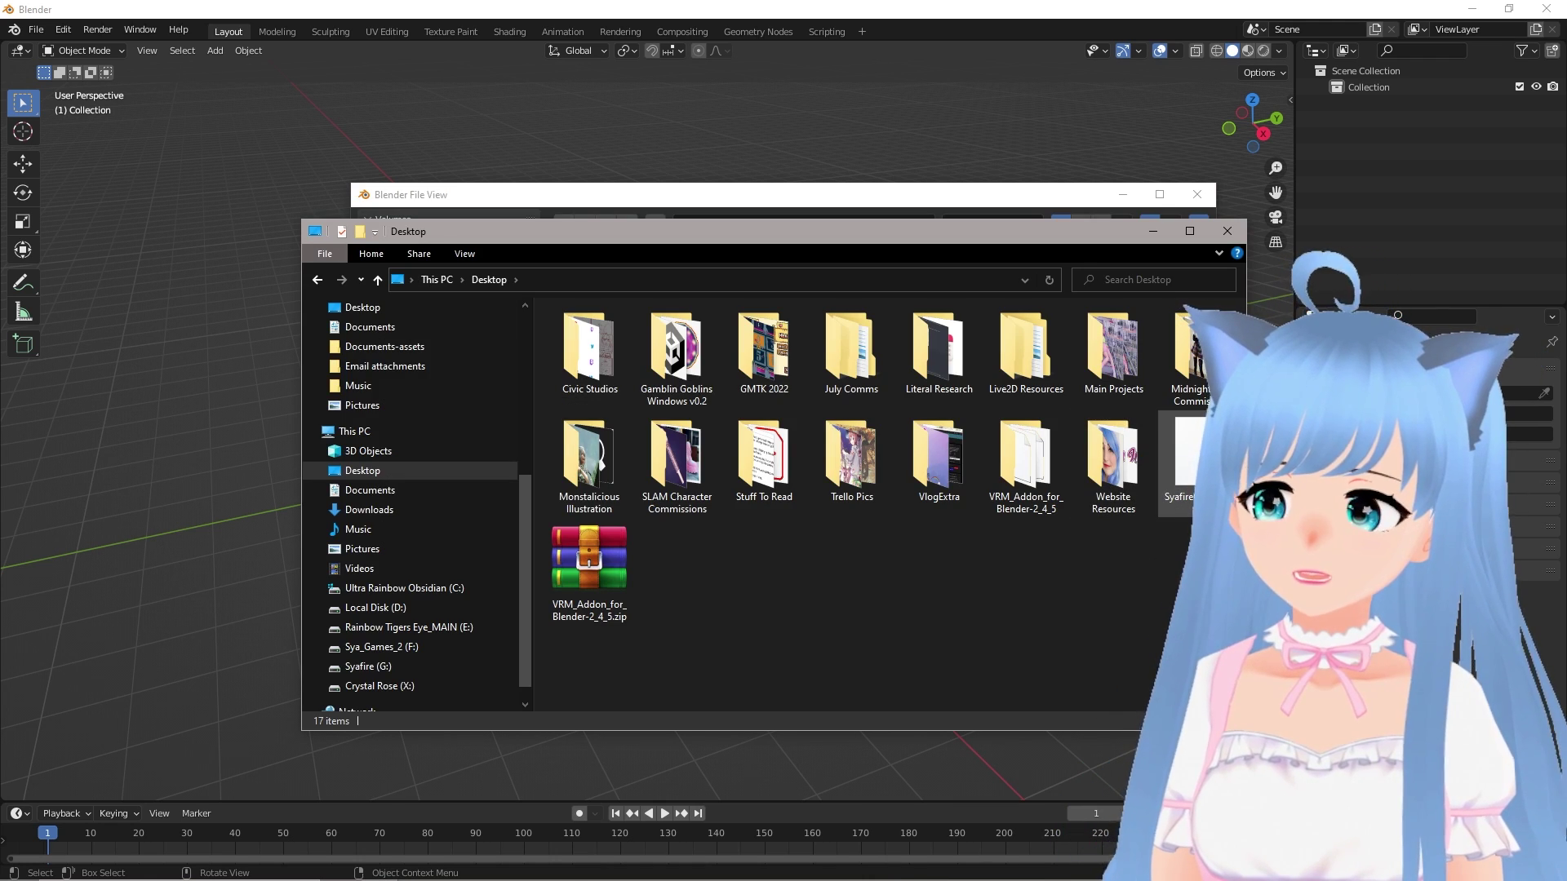
pyautogui.click(1184, 461)
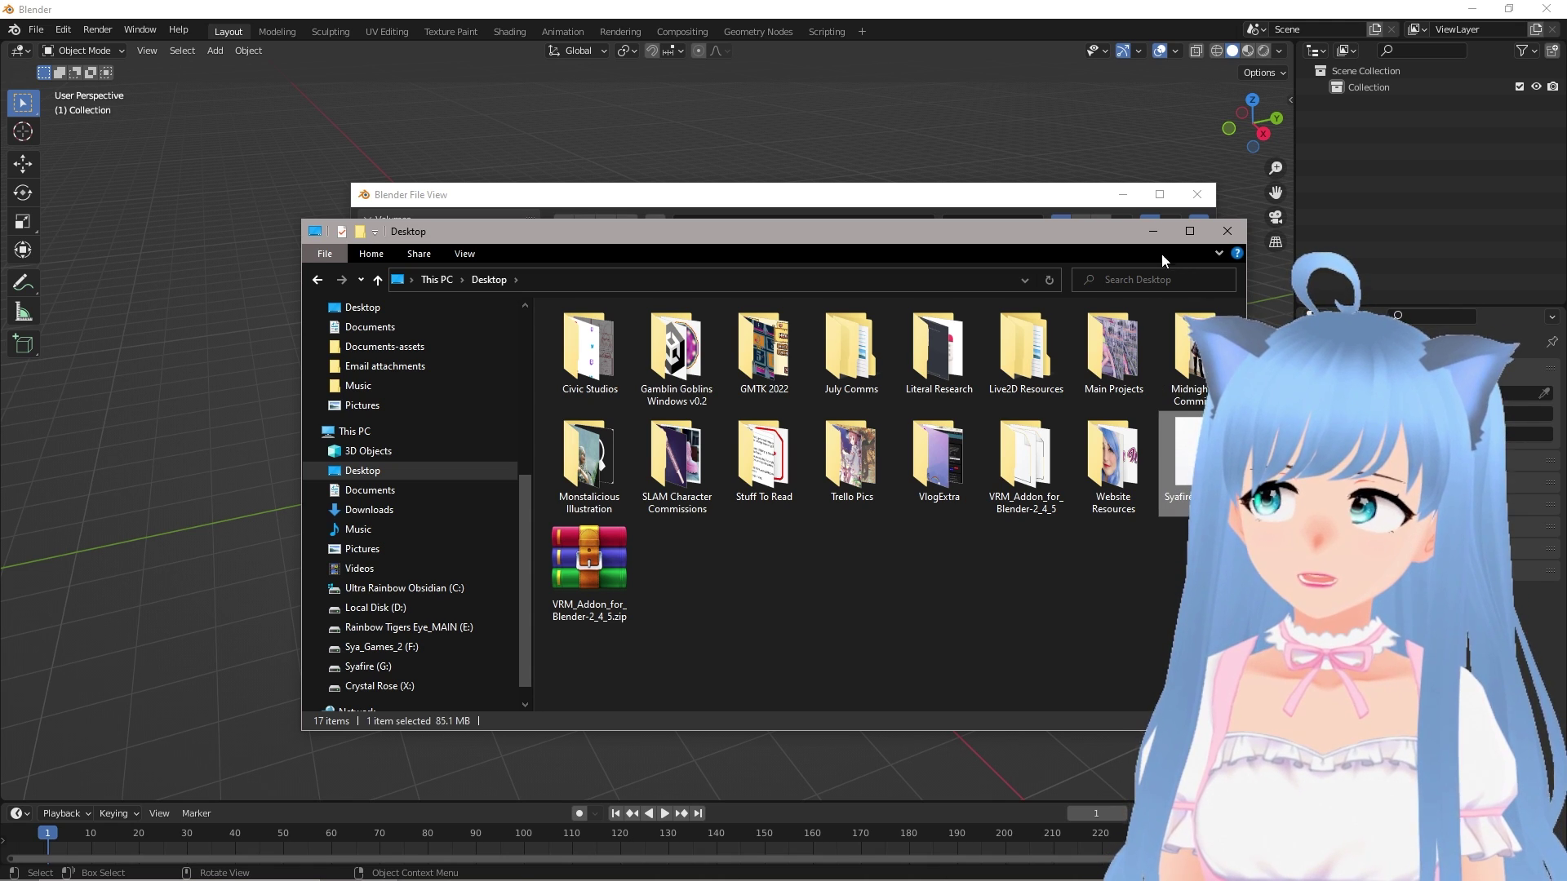
pyautogui.hotkey('alt', 'Tab')
pyautogui.click(406, 430)
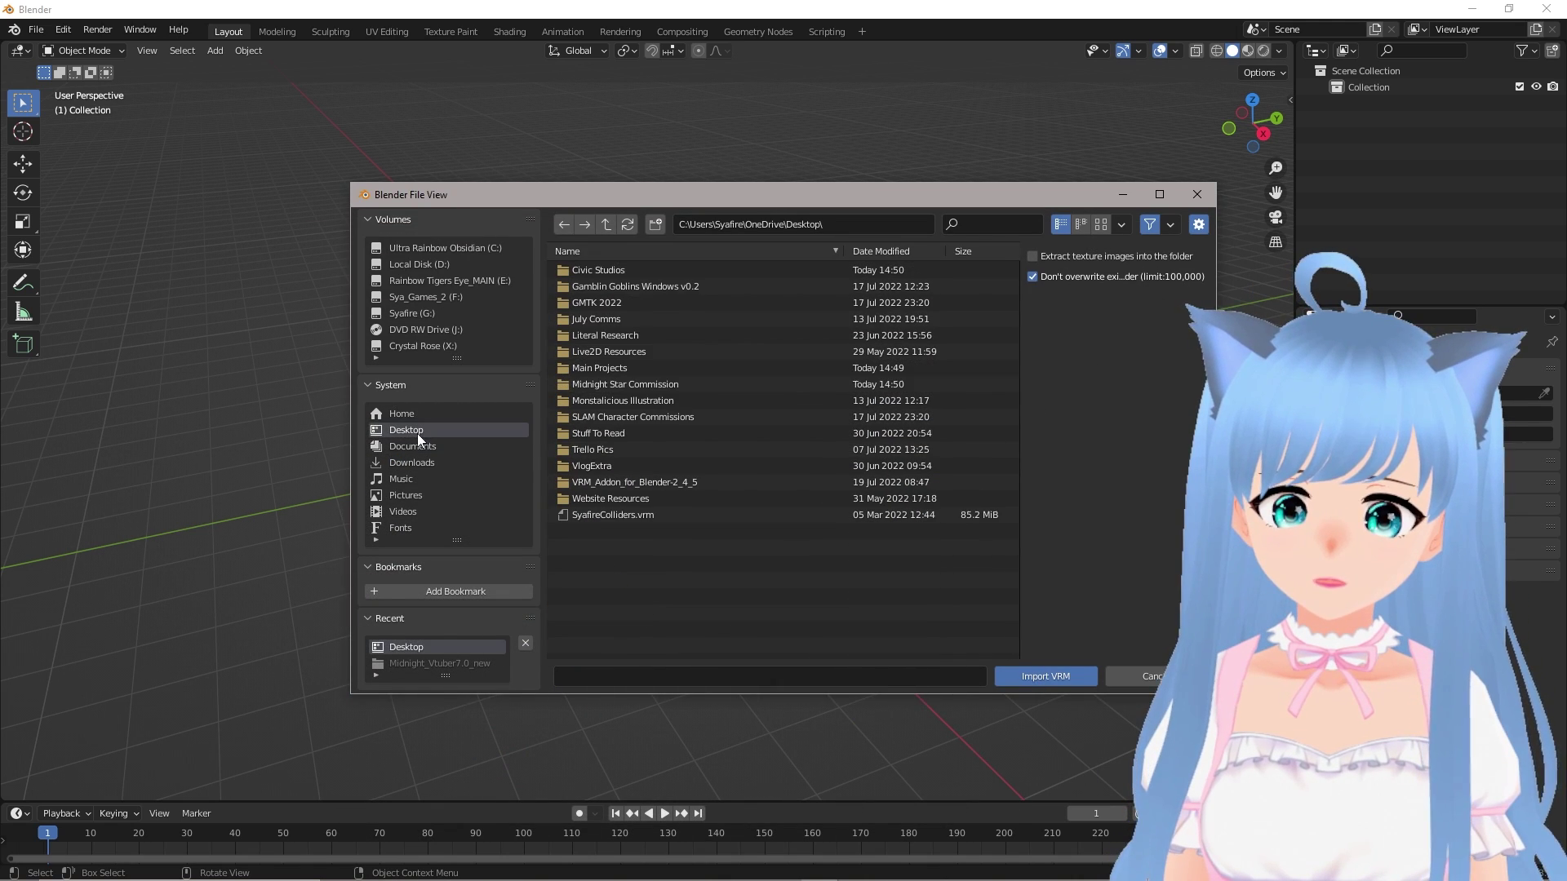
pyautogui.click(610, 515)
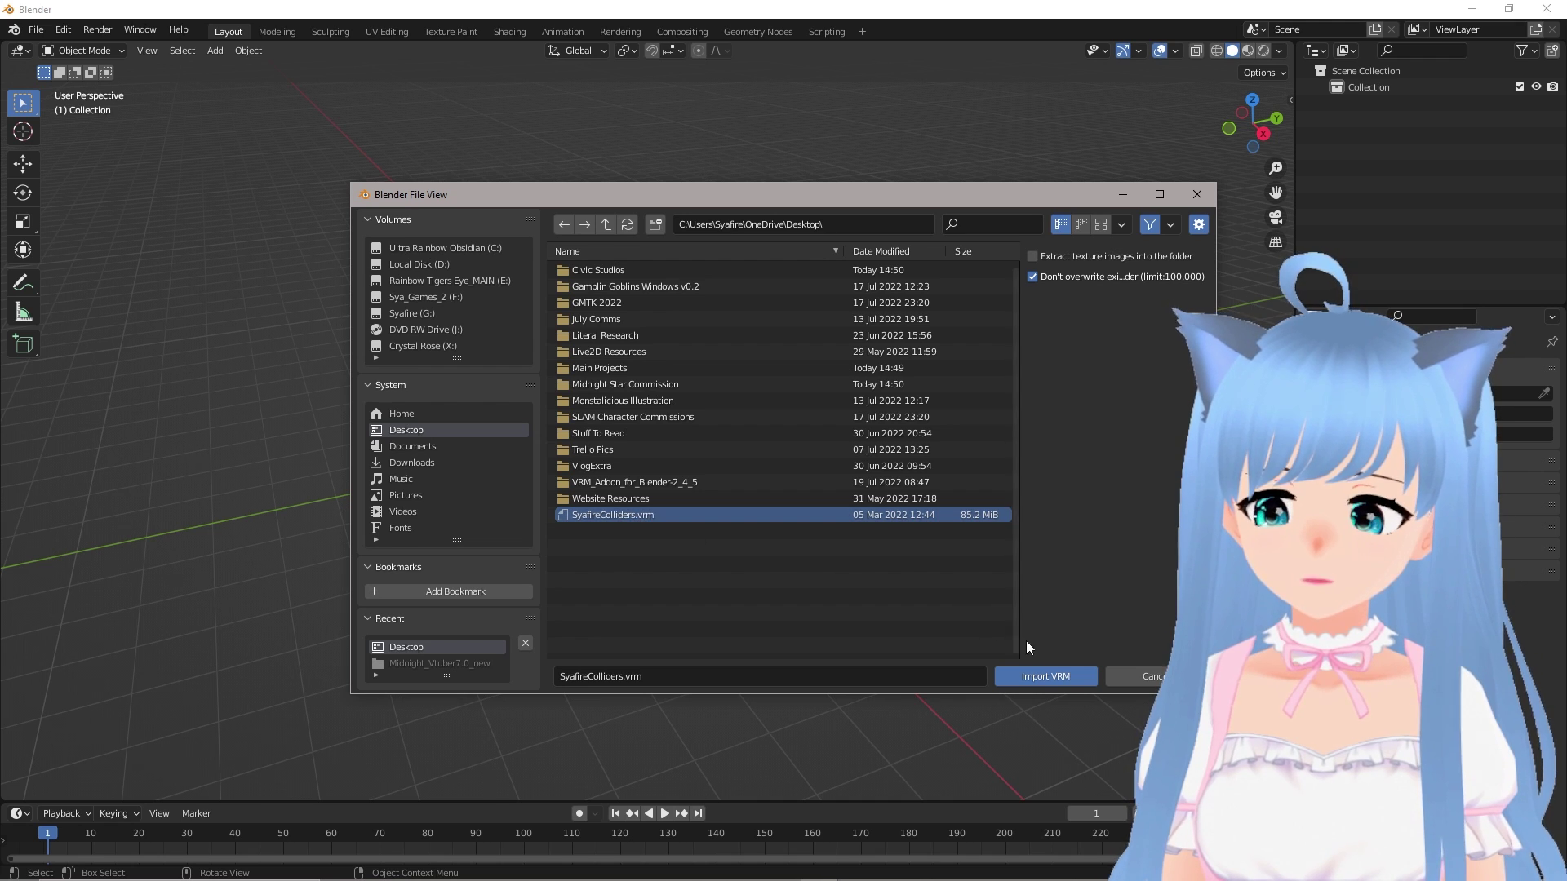
pyautogui.click(1043, 677)
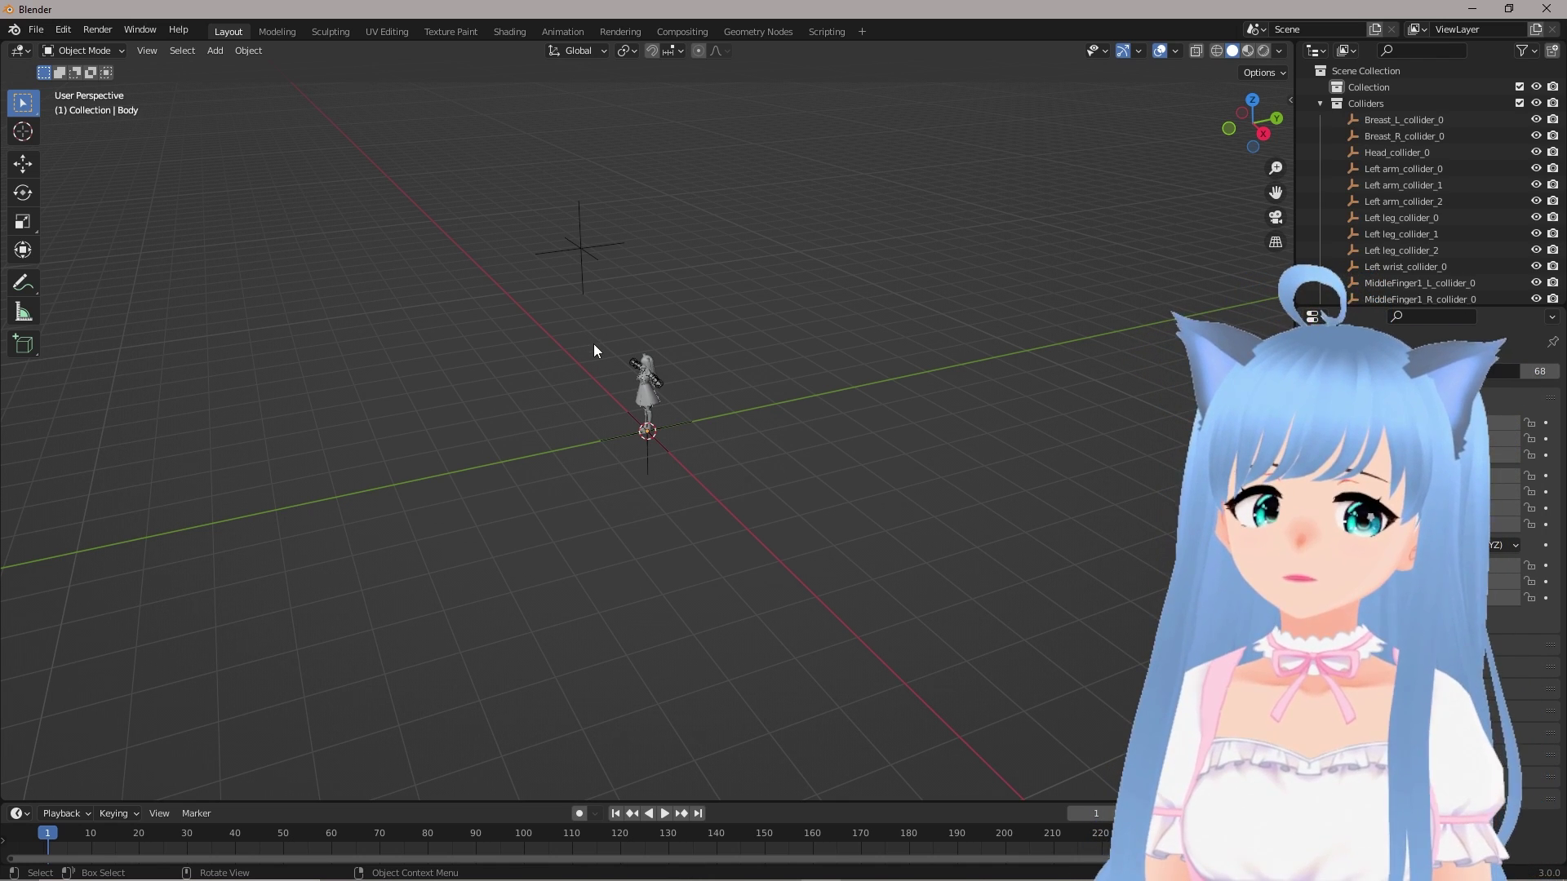
# Step: Bring the imported model into a close front view and set the viewport shading to Material Preview to show its textures
pyautogui.scroll(8, 602, 336)
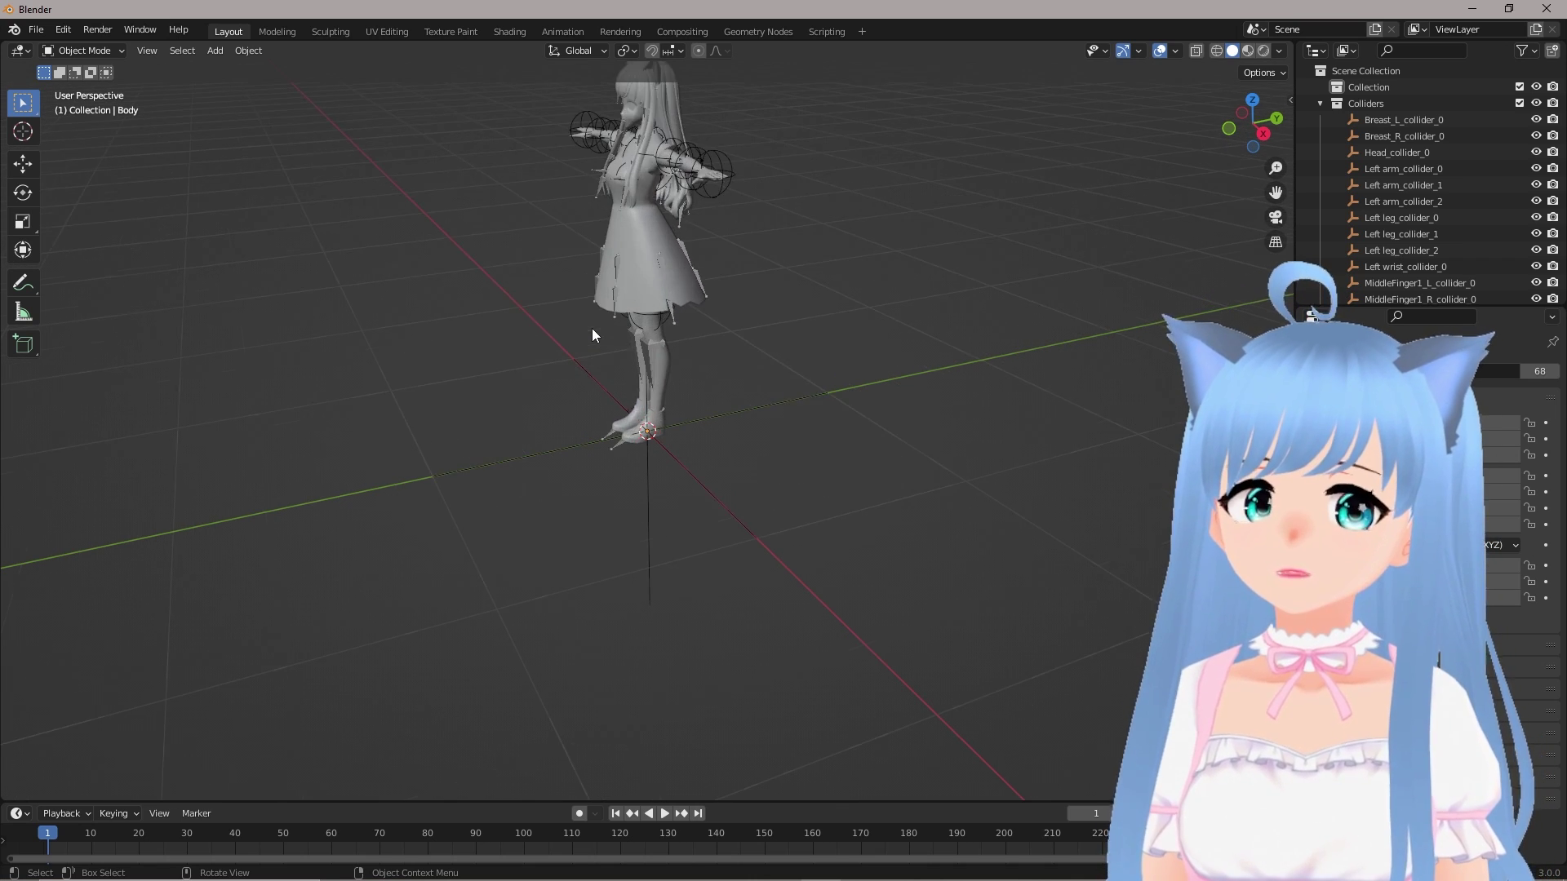
pyautogui.moveTo(592, 335); pyautogui.dragTo(870, 314, button='middle')
pyautogui.scroll(5, 870, 314)
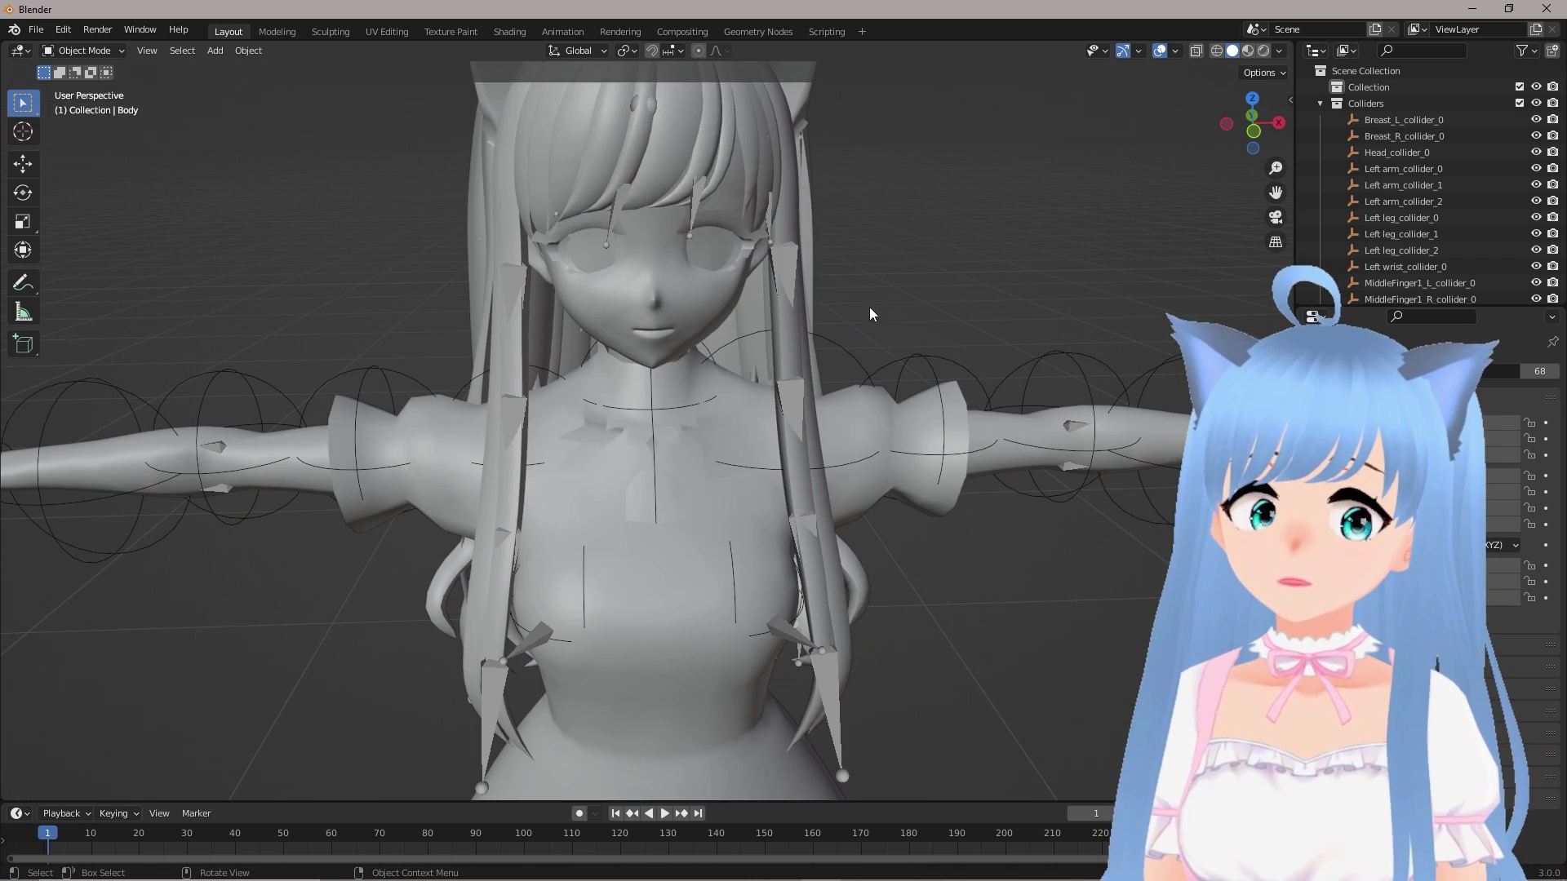
pyautogui.click(1217, 51)
pyautogui.click(1249, 51)
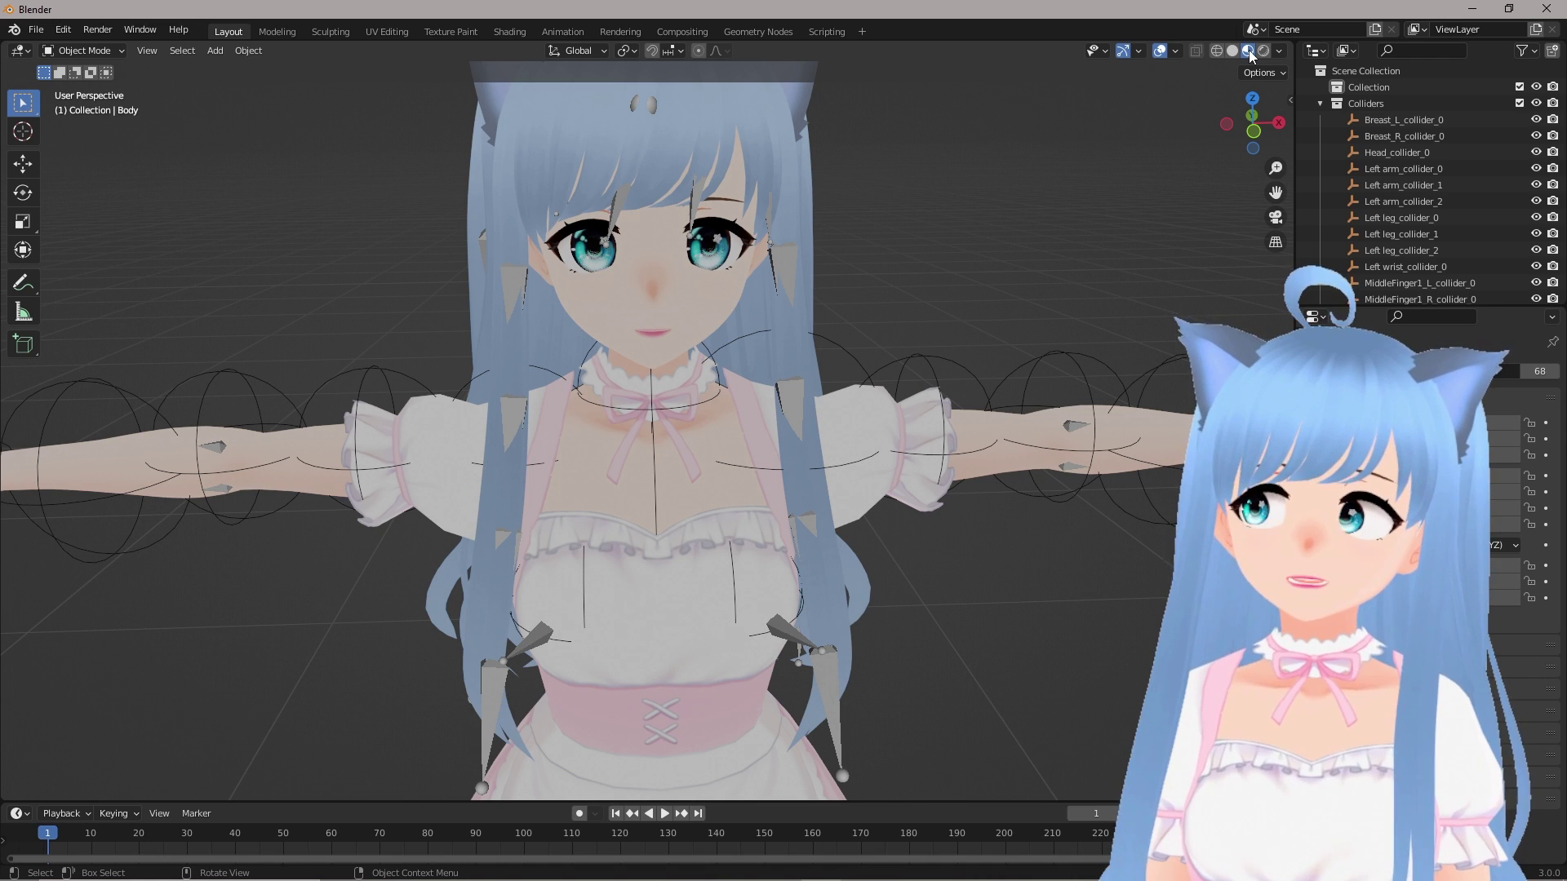
pyautogui.click(1233, 50)
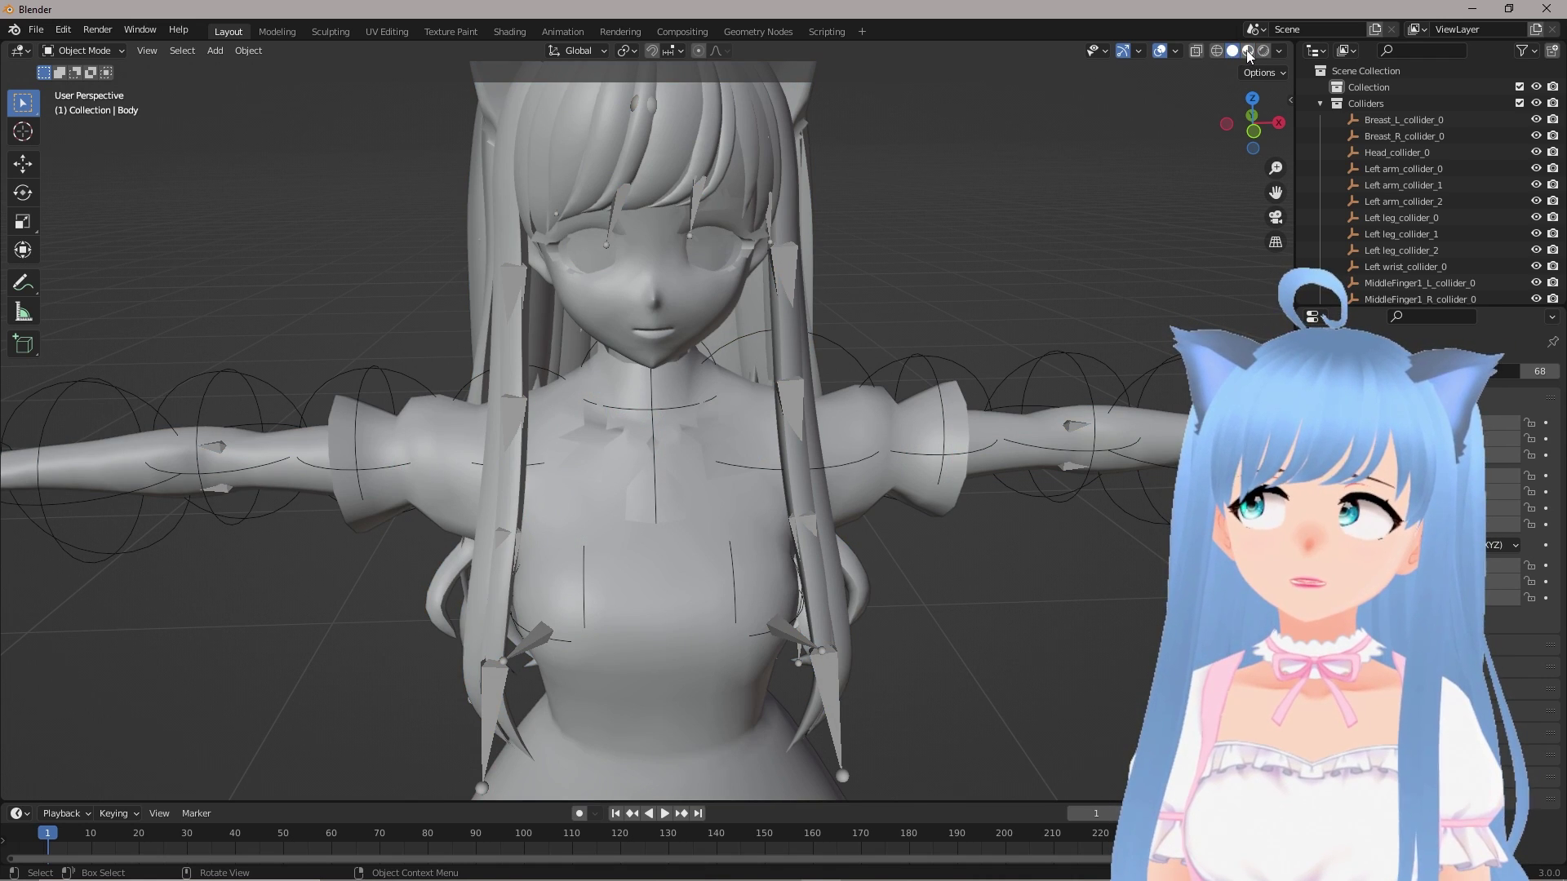
pyautogui.click(1247, 51)
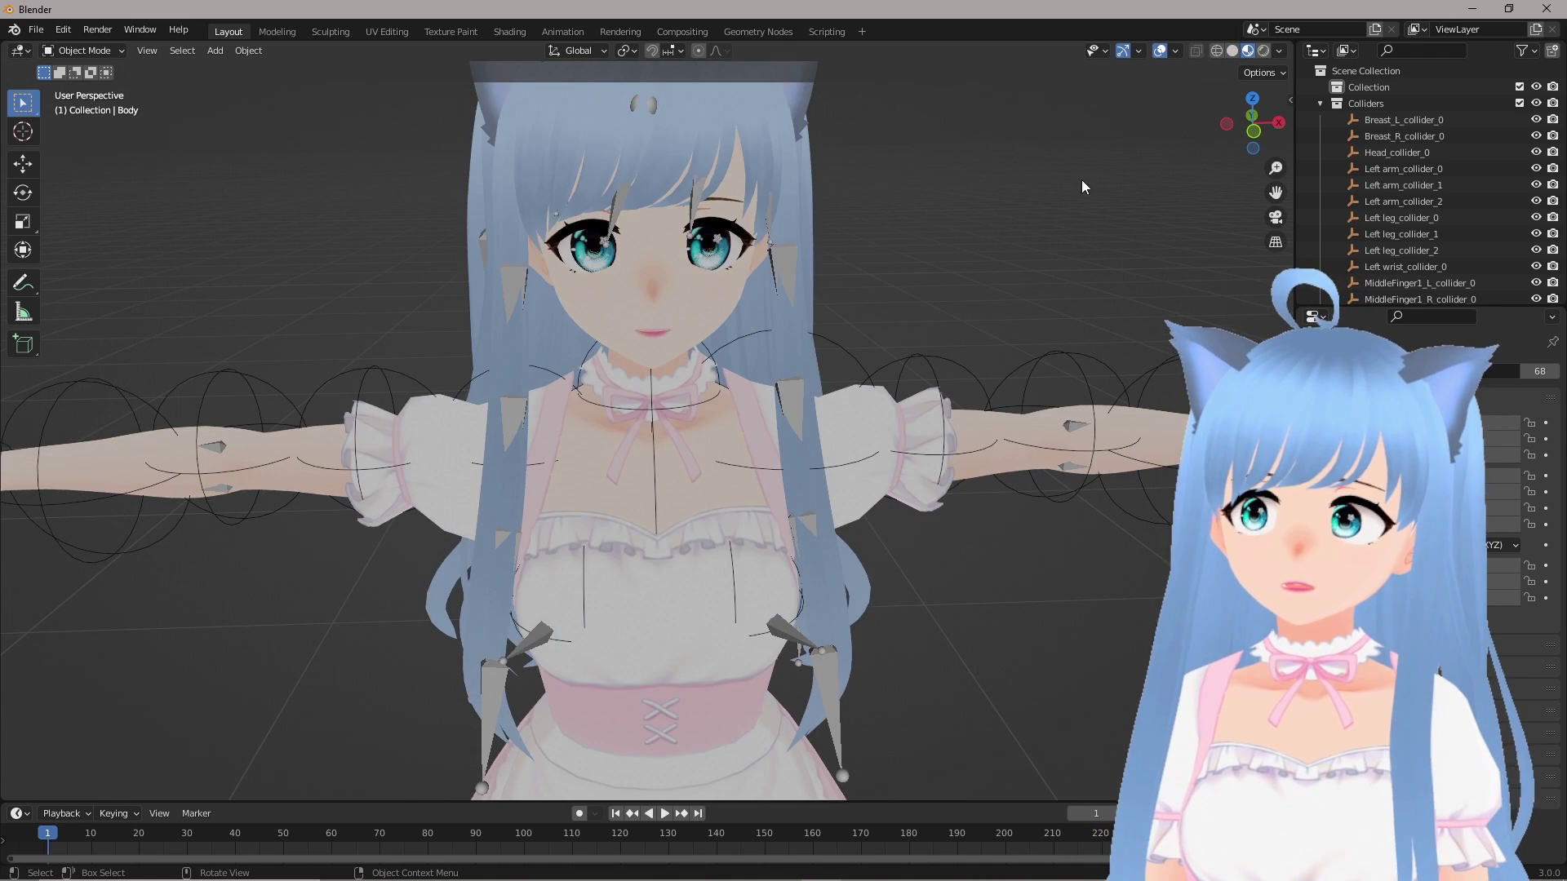
# Step: Examine the textured model from the side and from the front
pyautogui.scroll(-5, 970, 240)
pyautogui.rightClick(904, 274)
pyautogui.click(939, 261)
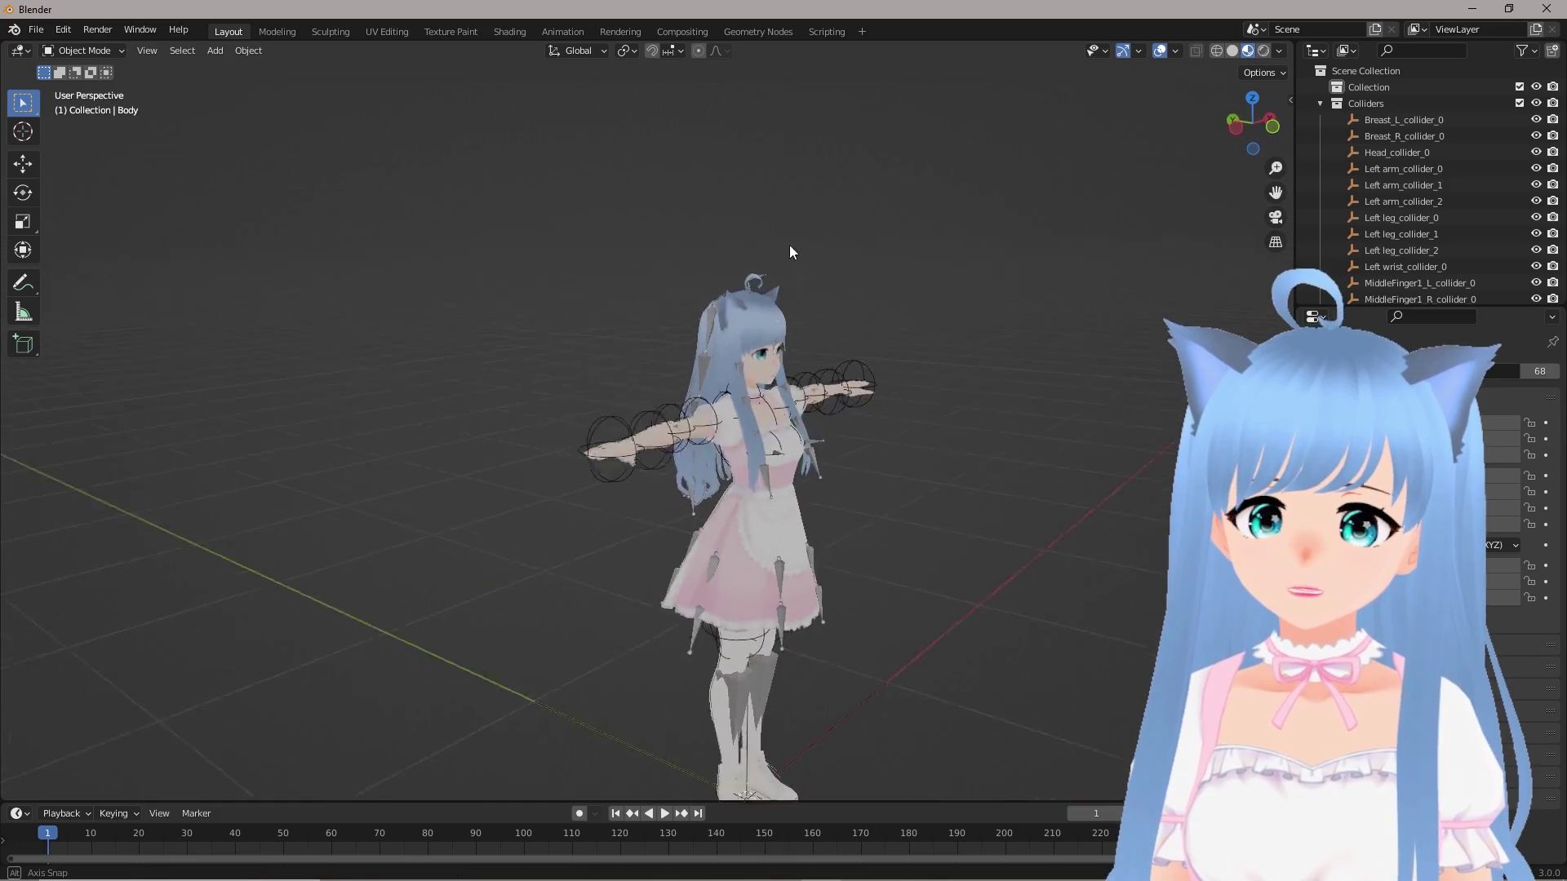
pyautogui.moveTo(790, 248); pyautogui.dragTo(805, 244, button='middle')
pyautogui.scroll(5, 571, 231)
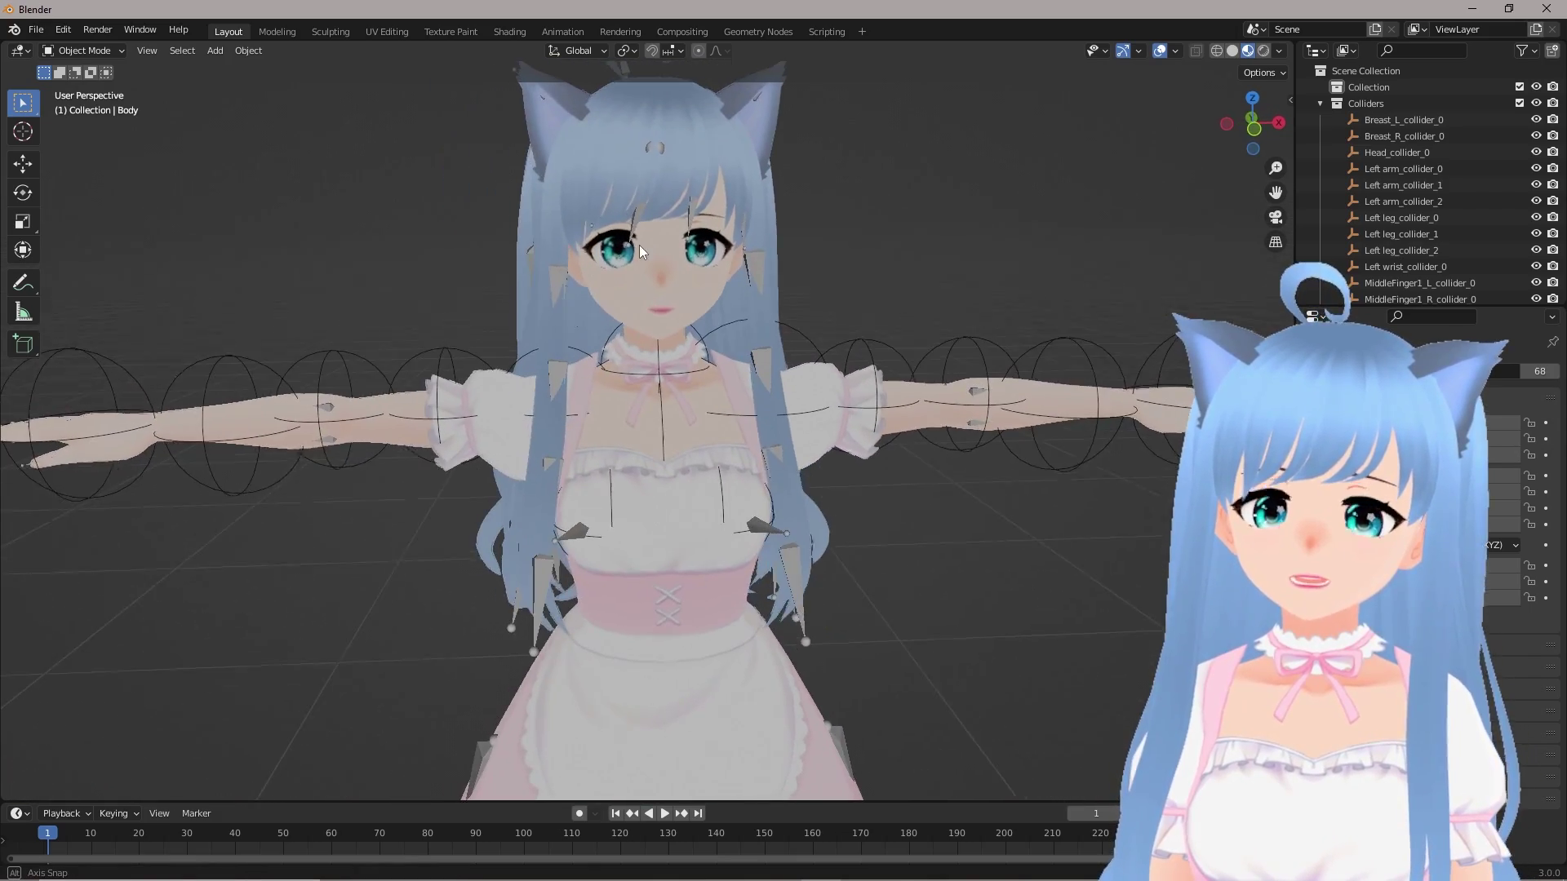
pyautogui.moveTo(796, 211); pyautogui.dragTo(813, 221, button='middle')
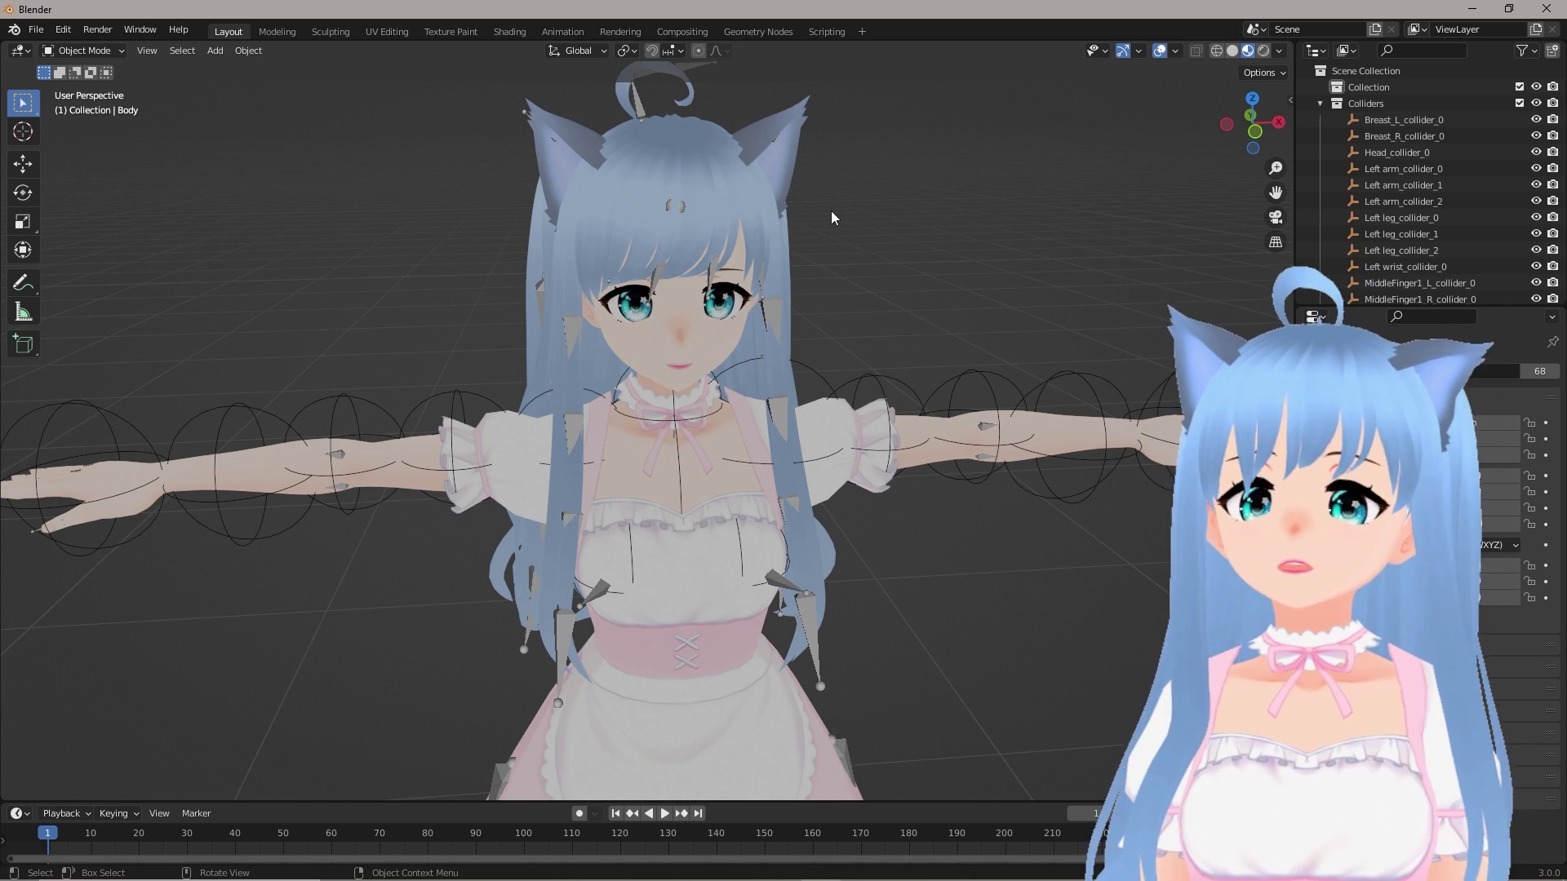
# Step: Bring up the list of available export formats for the model
pyautogui.click(41, 29)
pyautogui.moveTo(100, 268)
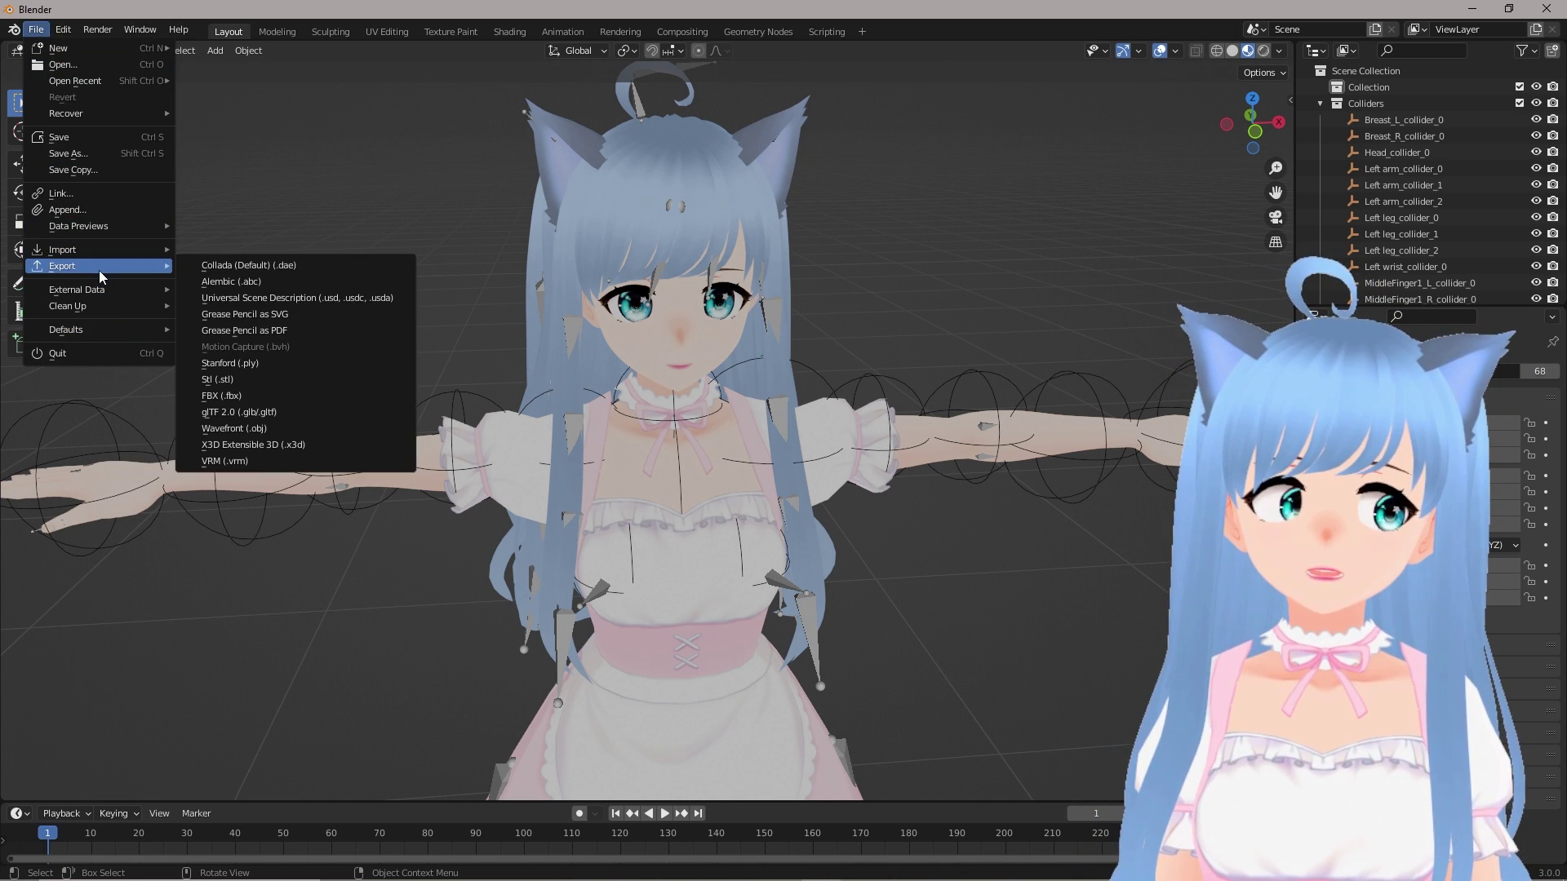